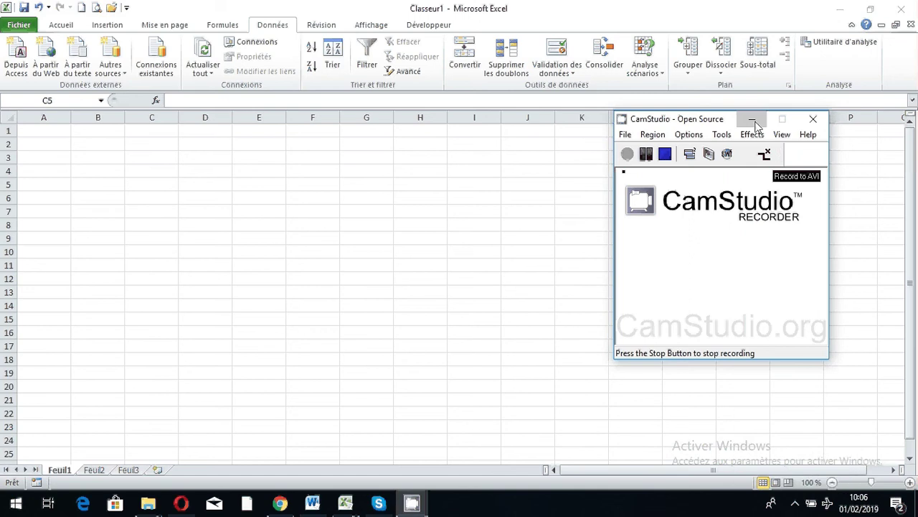
Step: Enter the Emprunt label in C3 with the loan amount 4000 in D3
click(751, 120)
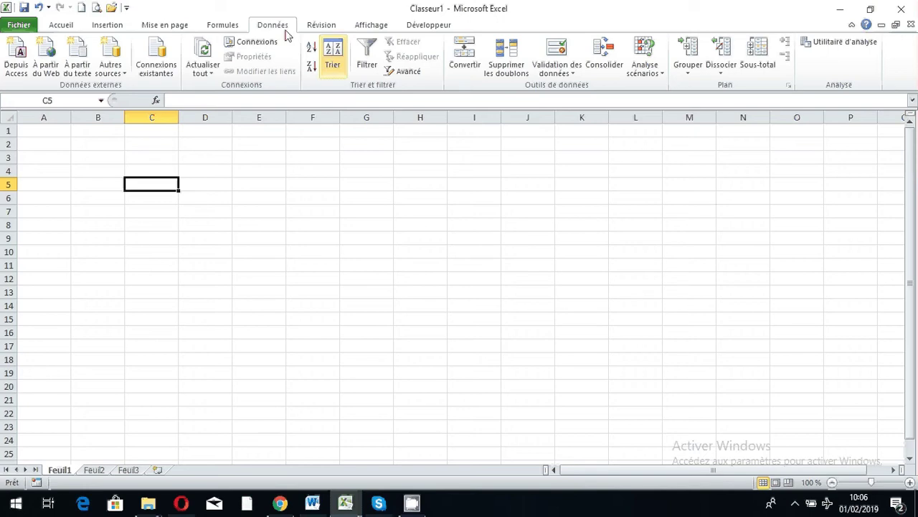
click(641, 76)
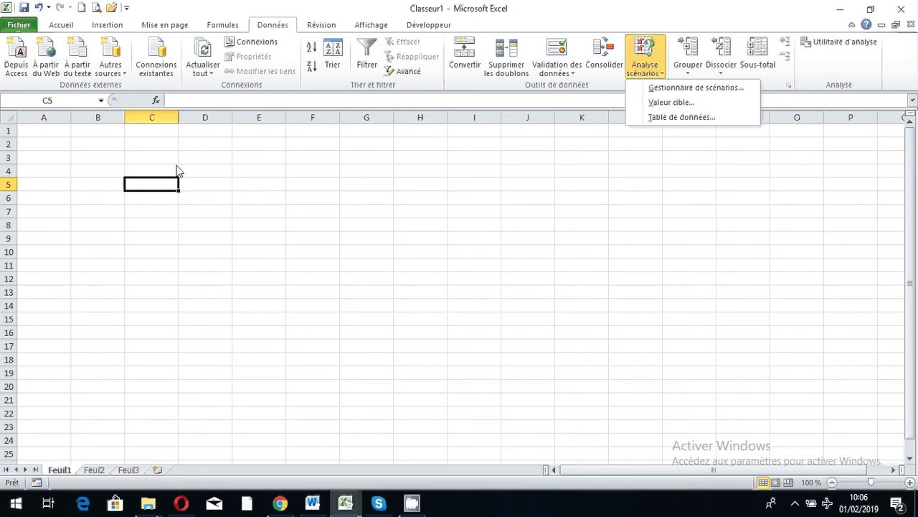
click(159, 156)
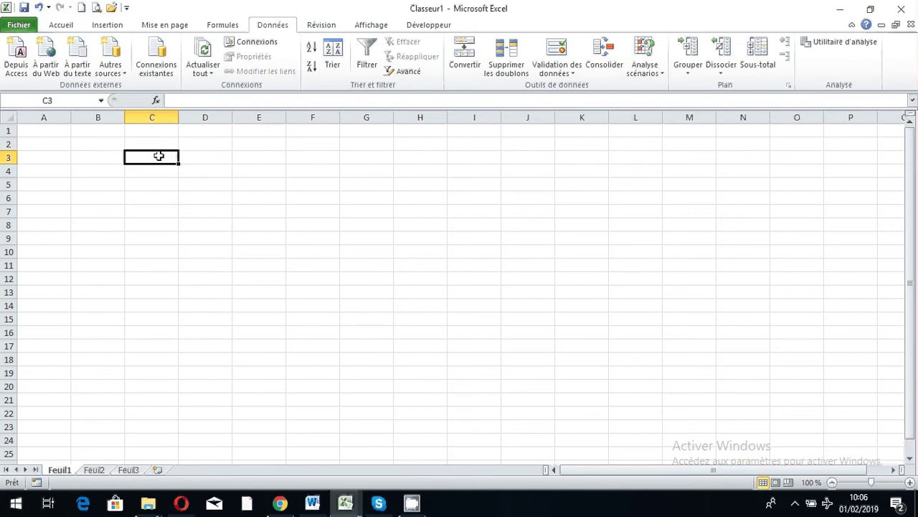
text(Emp)
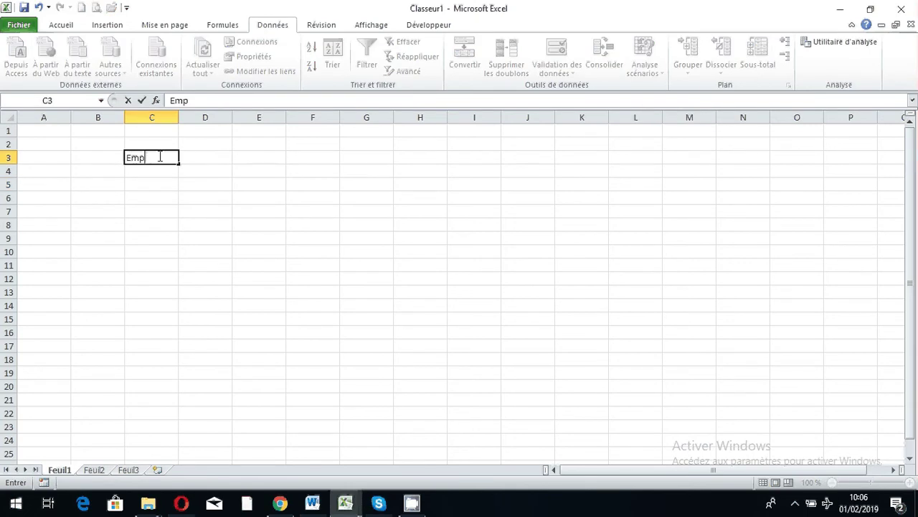
text(runt)
key(Tab)
text(4)
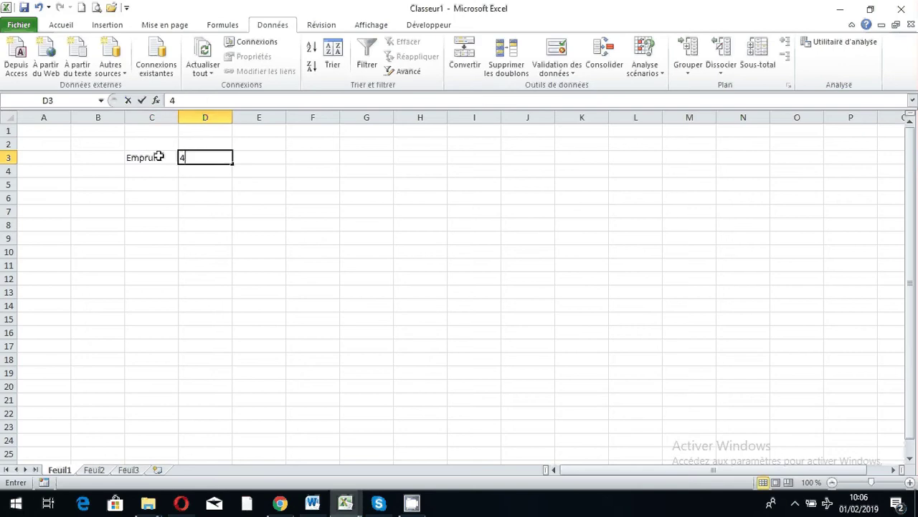
text(000)
key(Return)
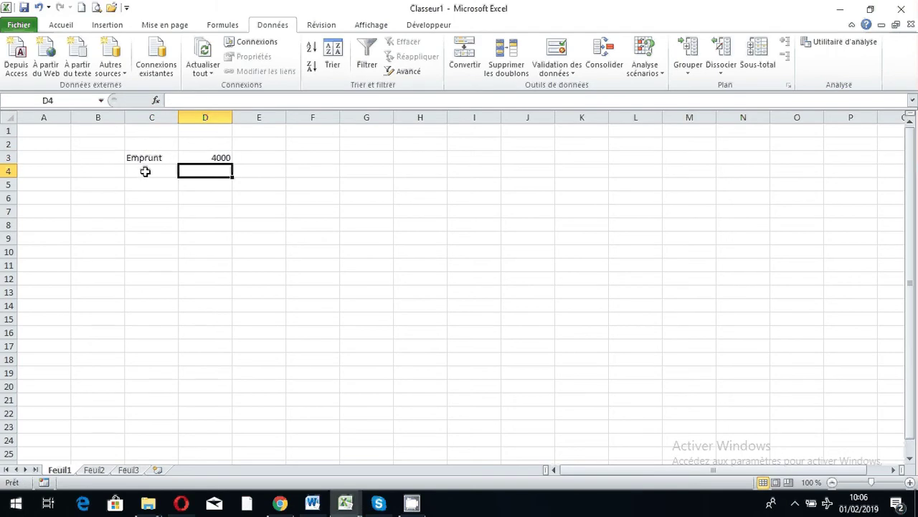
Step: Enter the taux label in C4 with the rate 8,15% in D4
click(145, 171)
text(taux)
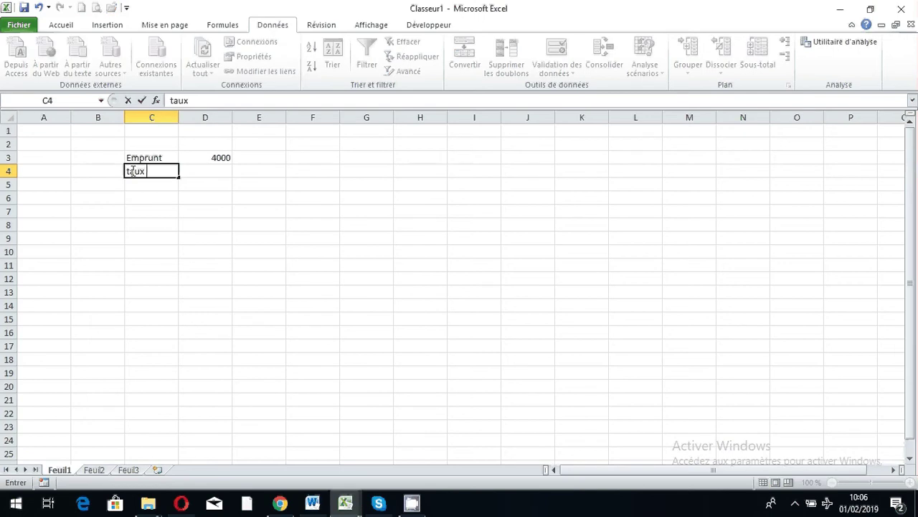
key(Tab)
text(8,)
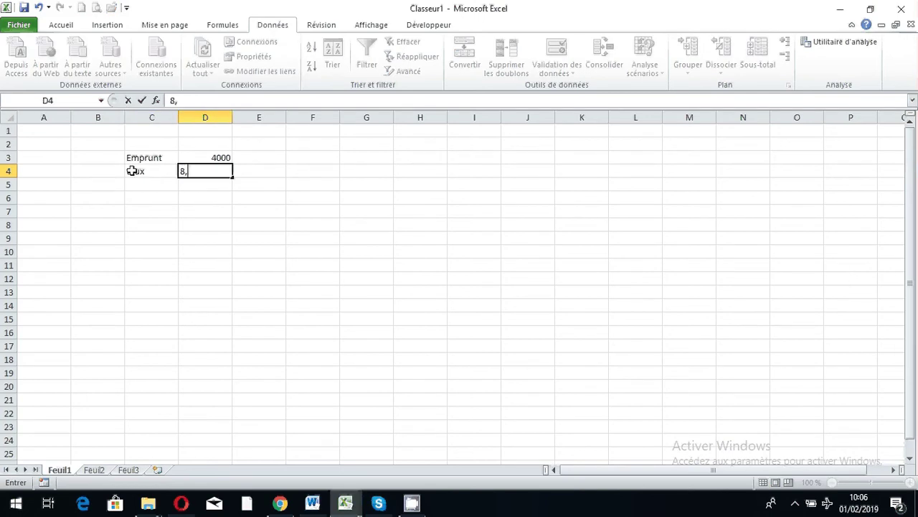
text(15)
text(%)
key(Return)
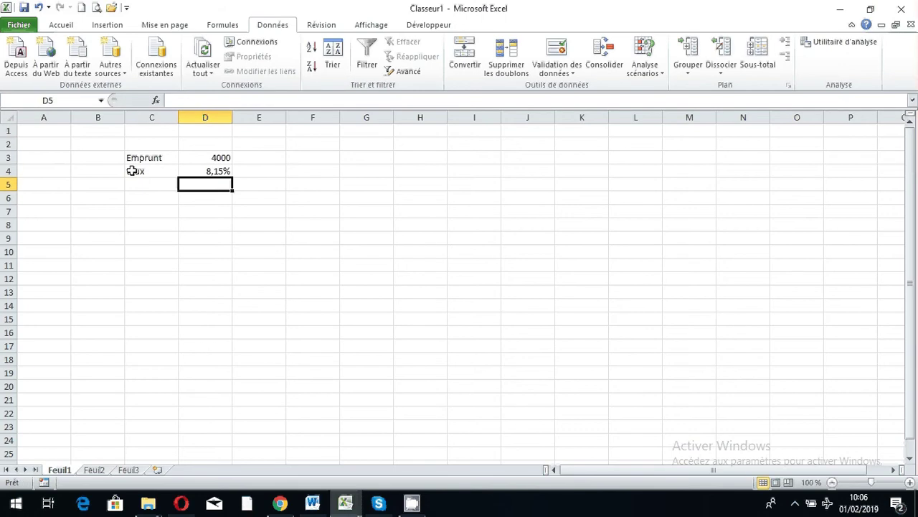
Step: Type the Durée label and move it from D6 into C5
key(Return)
text(Dur)
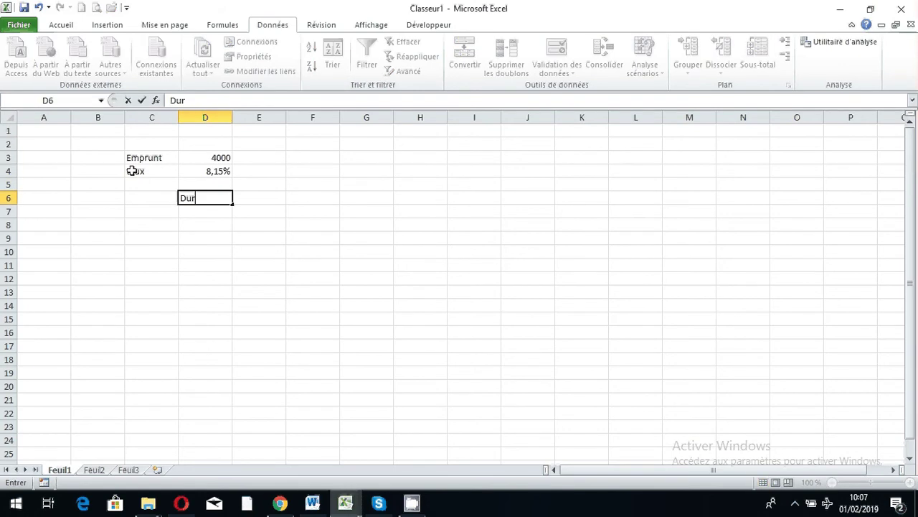
text(ée)
key(Return)
key(Right)
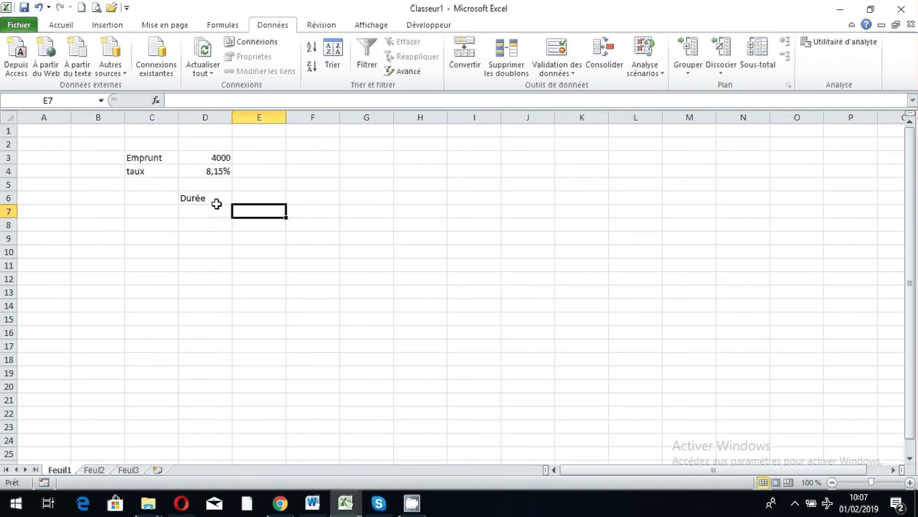
click(216, 201)
key(ctrl+c)
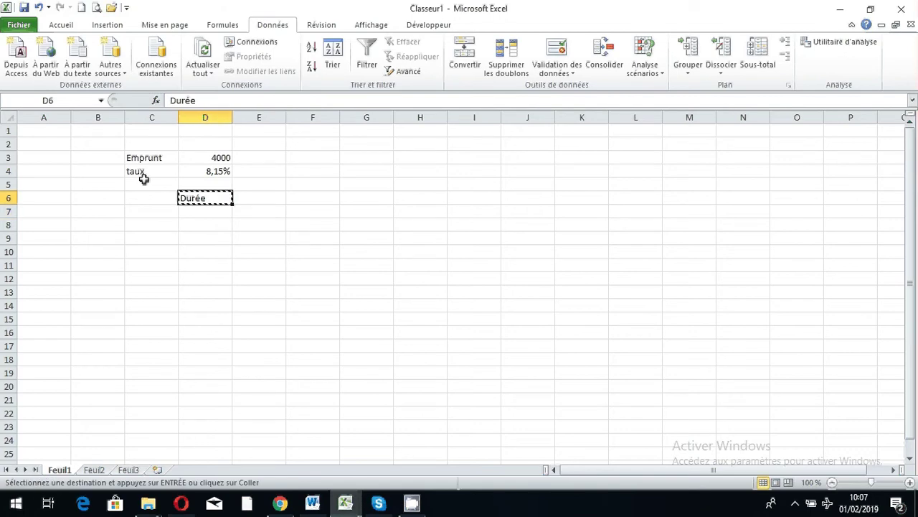
click(144, 180)
key(Return)
Step: Enter the duration 18 in D5 and type the Mensualité label in C7
click(200, 185)
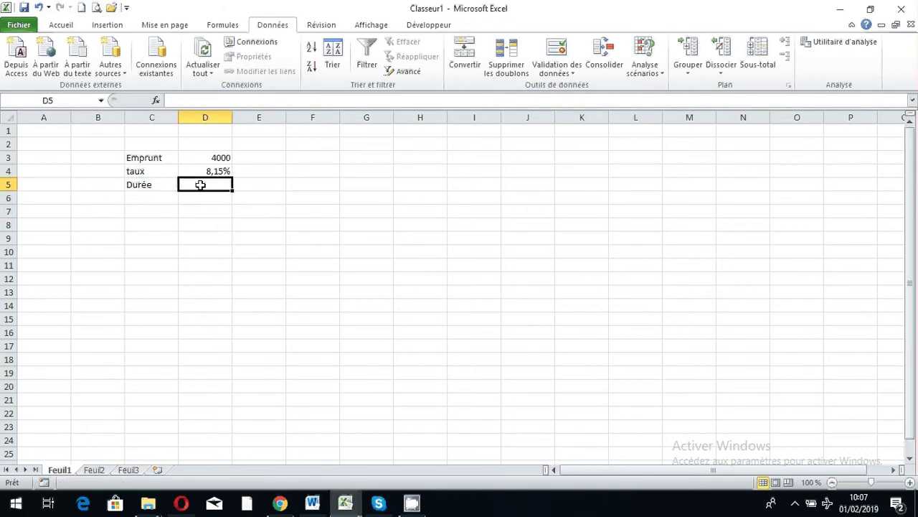
text(18)
key(Return)
key(Return)
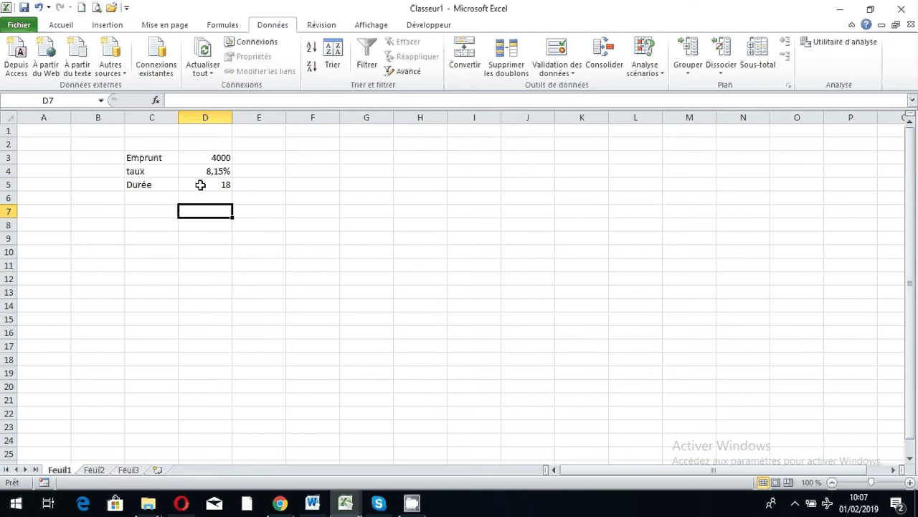
key(Left)
text(Mensu)
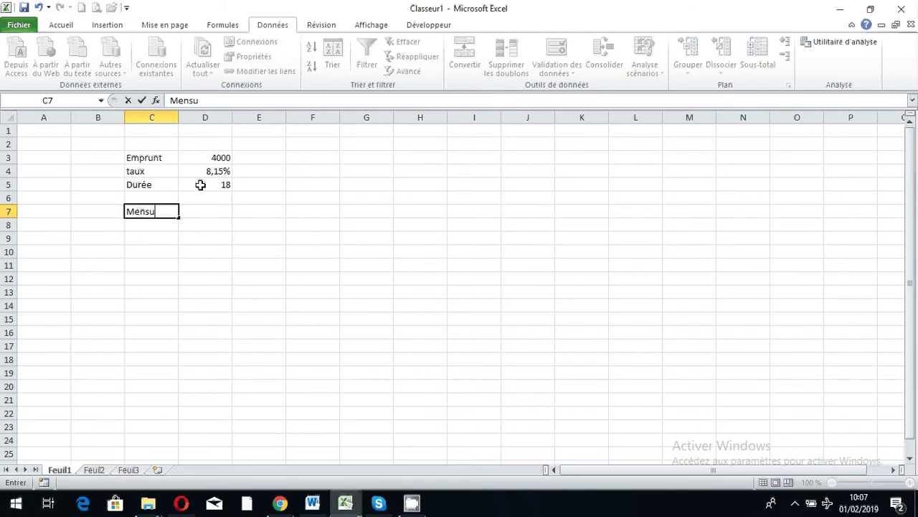
text(l)
text(alité)
Step: Enter =-VPM(D4/12;D5;D3) in D7, giving a monthly payment of 236,84 €
click(202, 208)
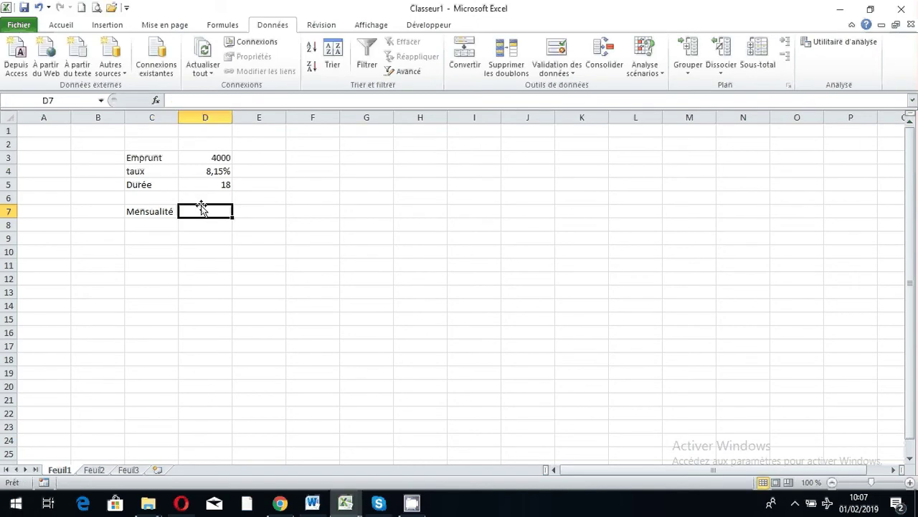
text(=-)
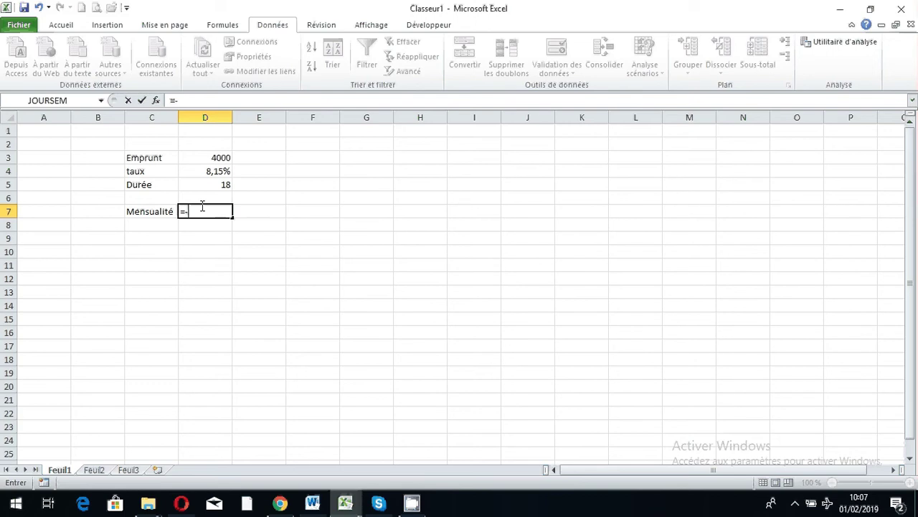
text(vpm)
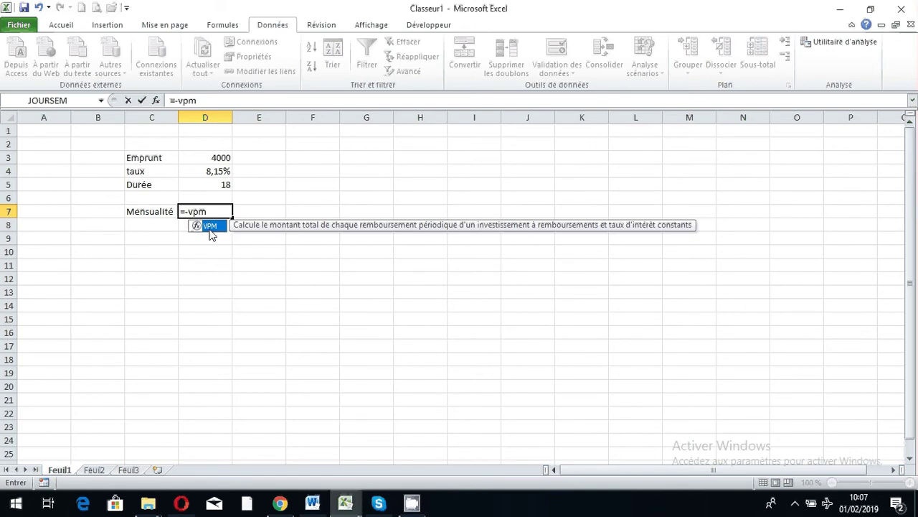
double_click(210, 226)
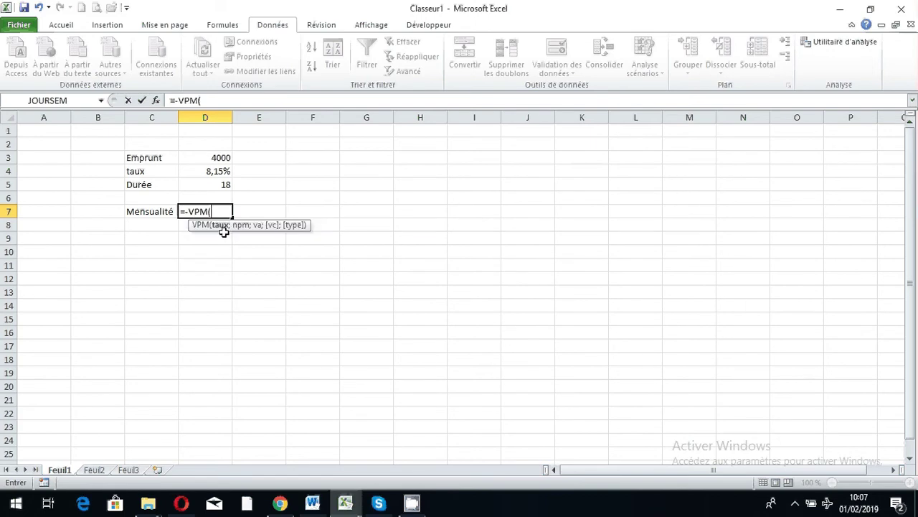
click(225, 173)
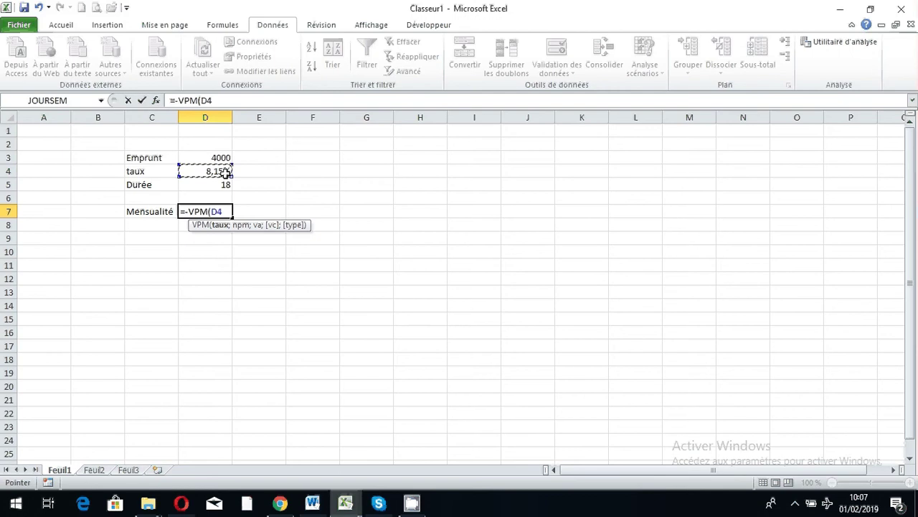
text(/12;)
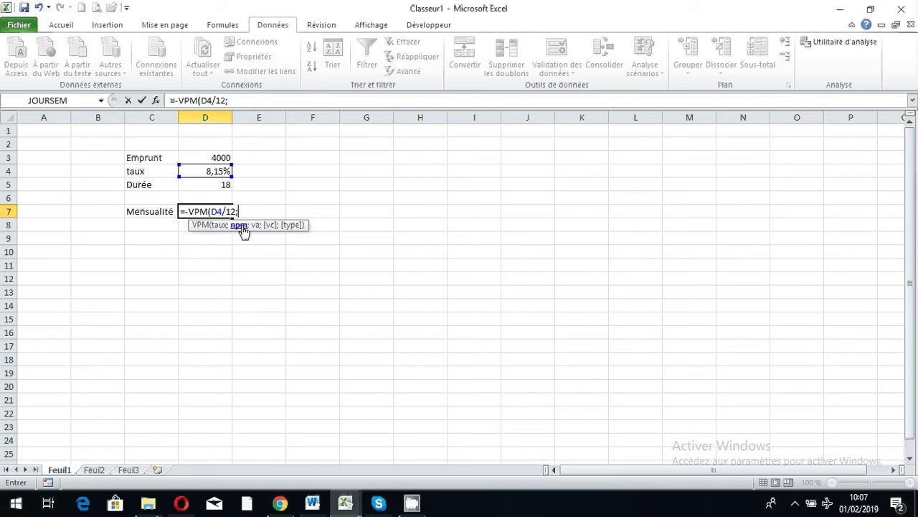
click(227, 186)
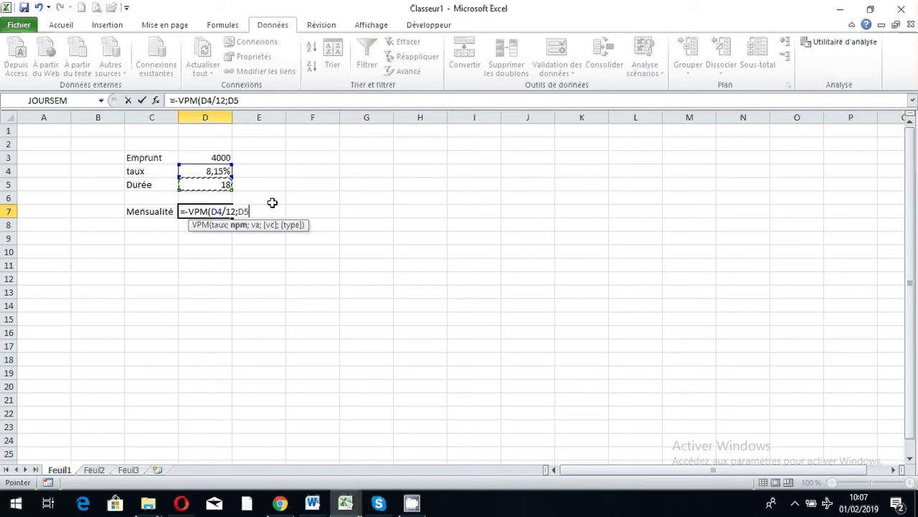
text(;)
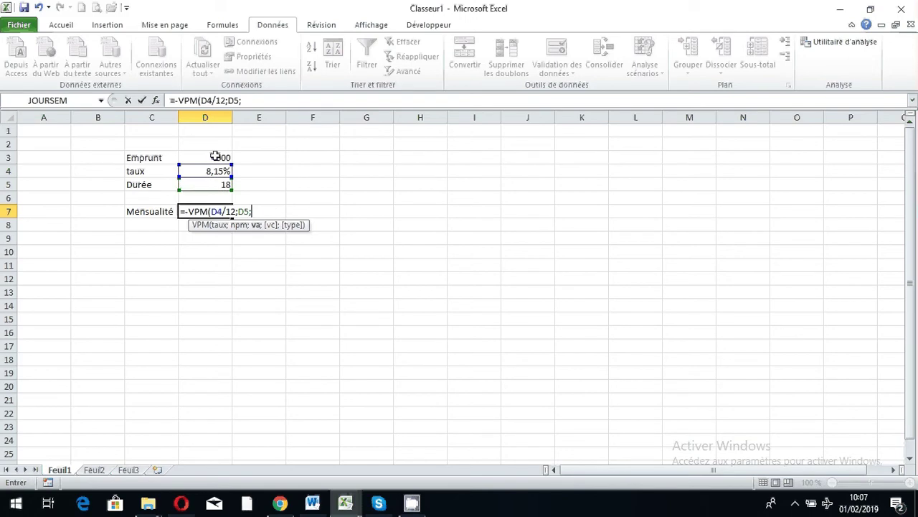
click(215, 156)
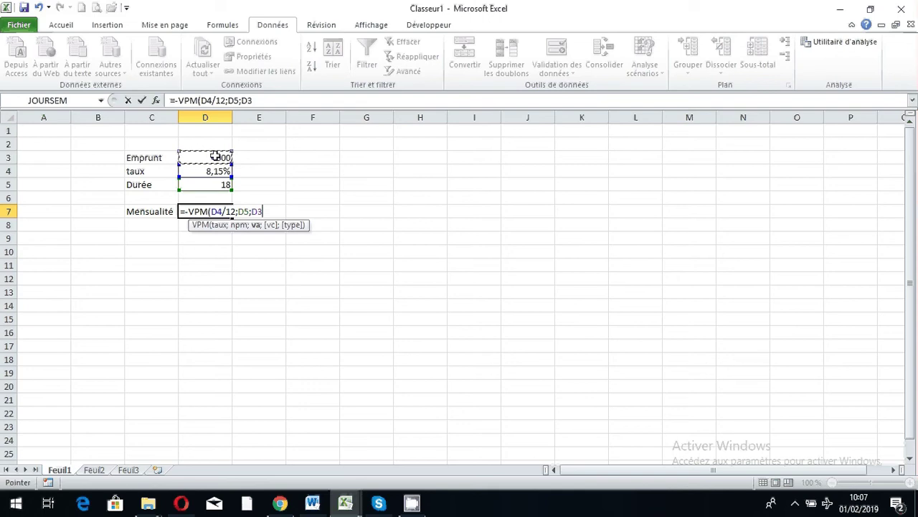
text())
key(Return)
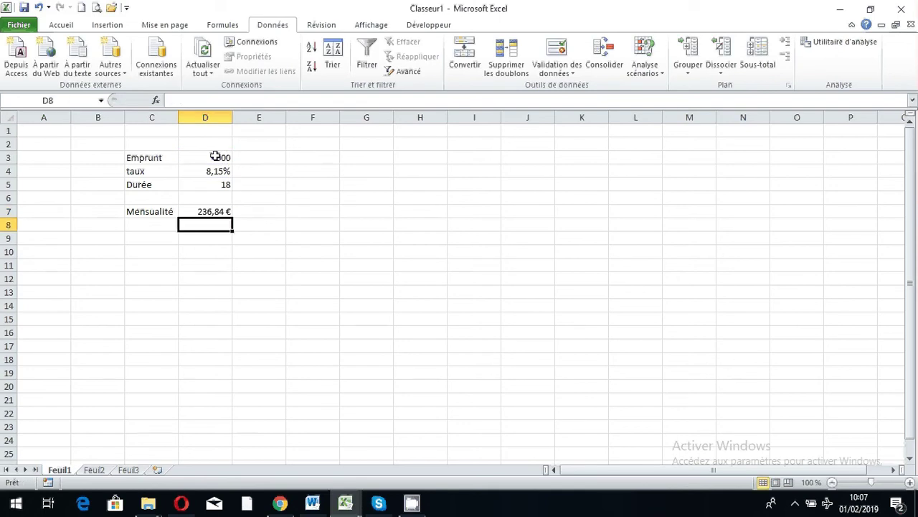
click(207, 209)
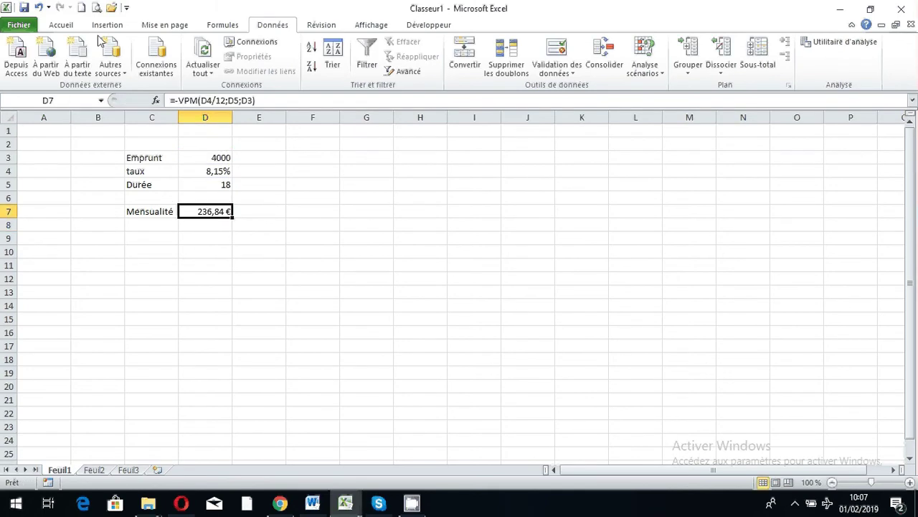
Step: Change D7's number format from Monétaire to Nombre so it shows 236,84
click(76, 27)
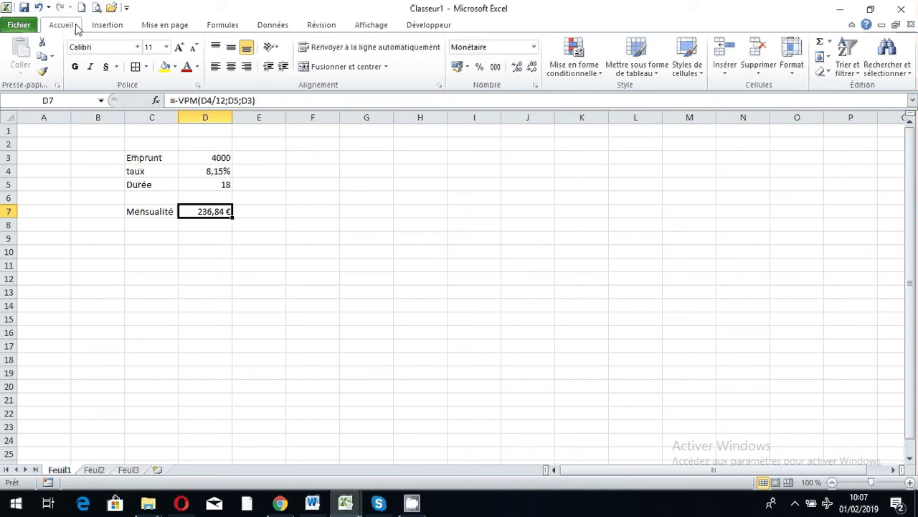
click(534, 48)
click(524, 96)
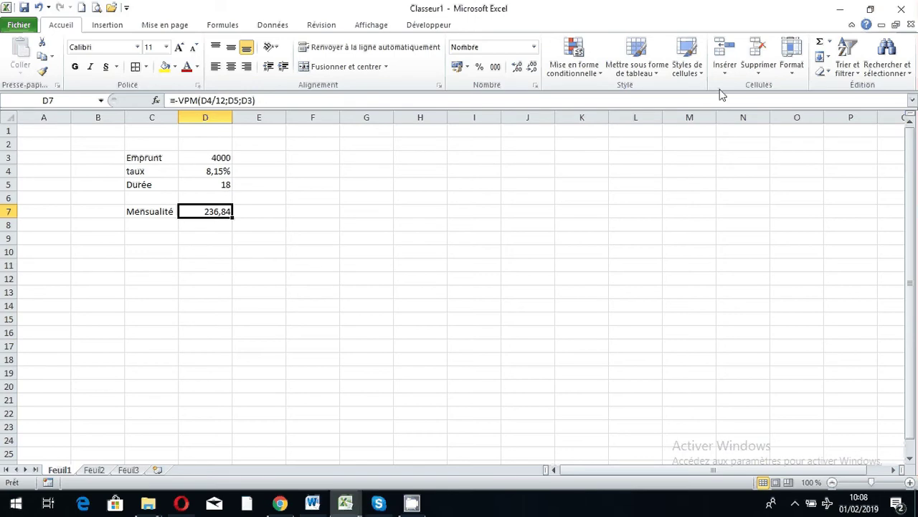
click(274, 27)
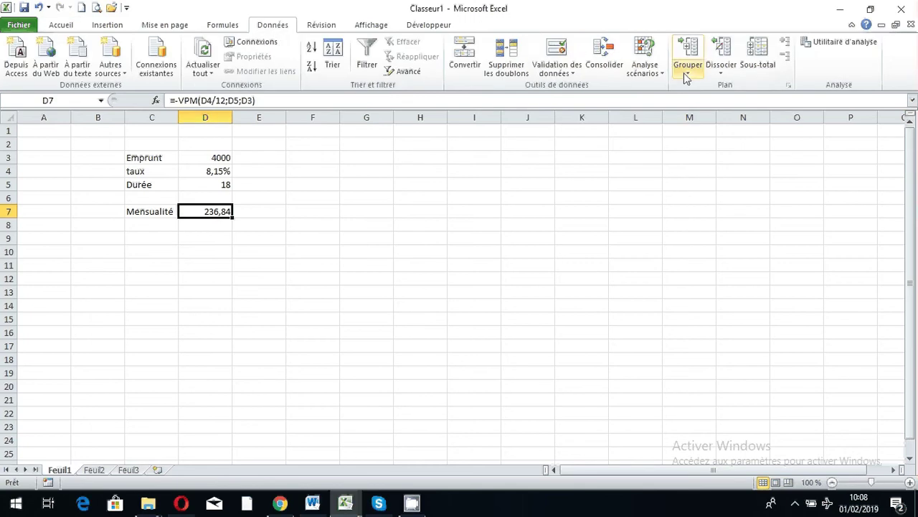
click(644, 69)
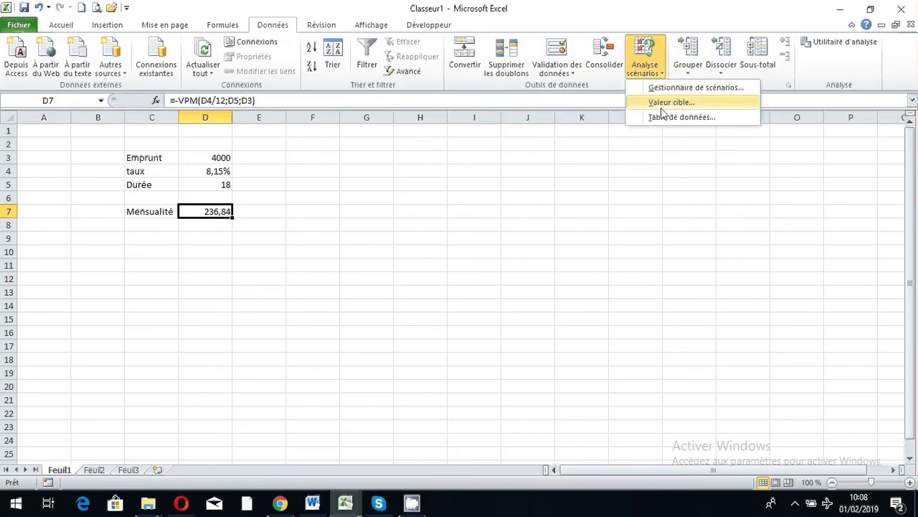
click(664, 104)
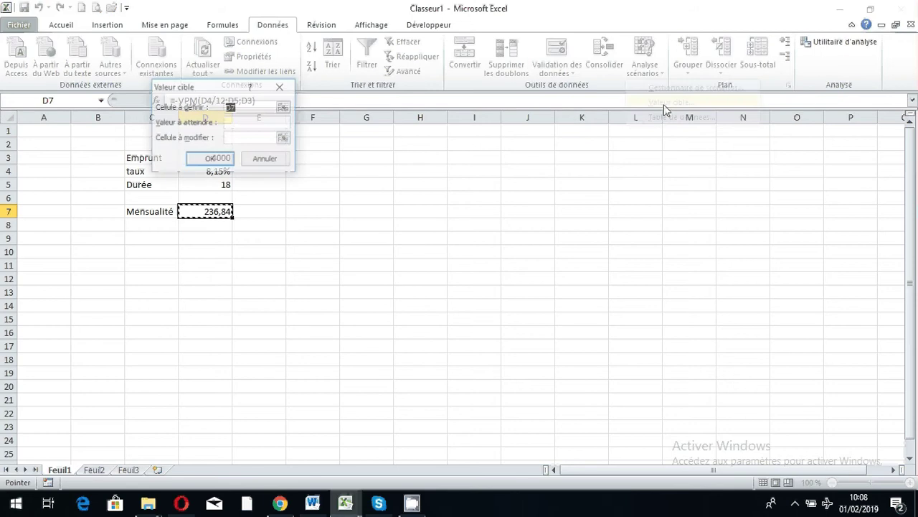
drag(240, 87, 436, 86)
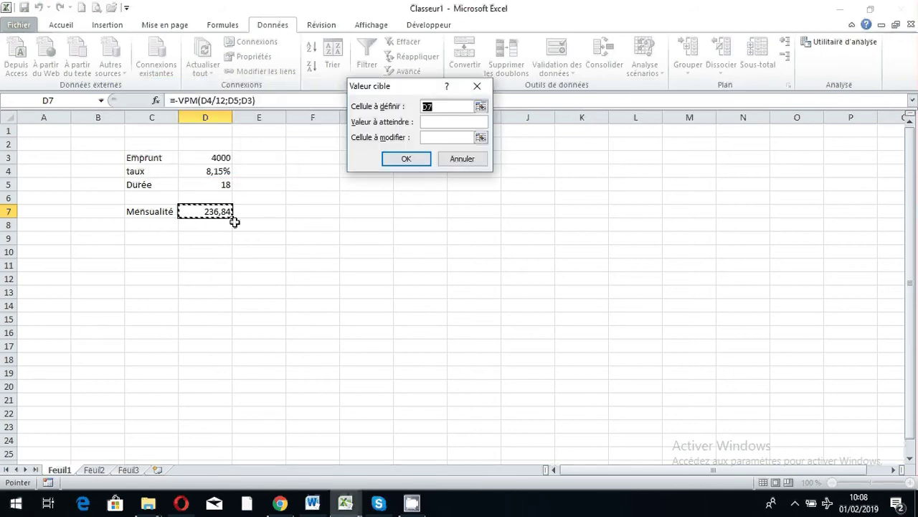
click(450, 125)
text(2)
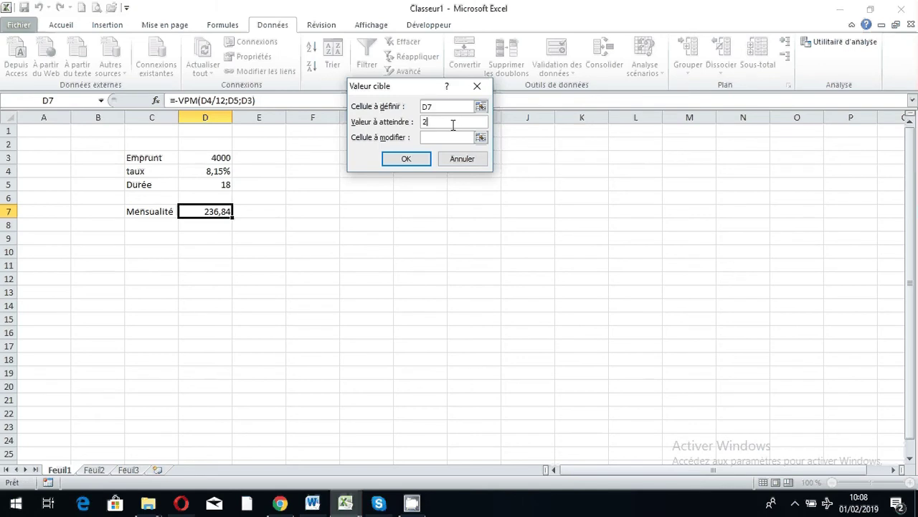
text(00)
click(448, 137)
click(220, 187)
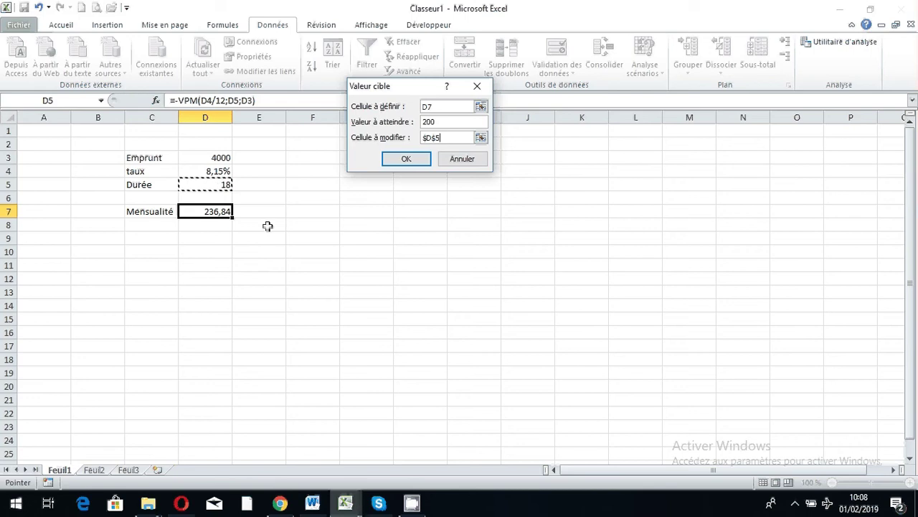
click(406, 159)
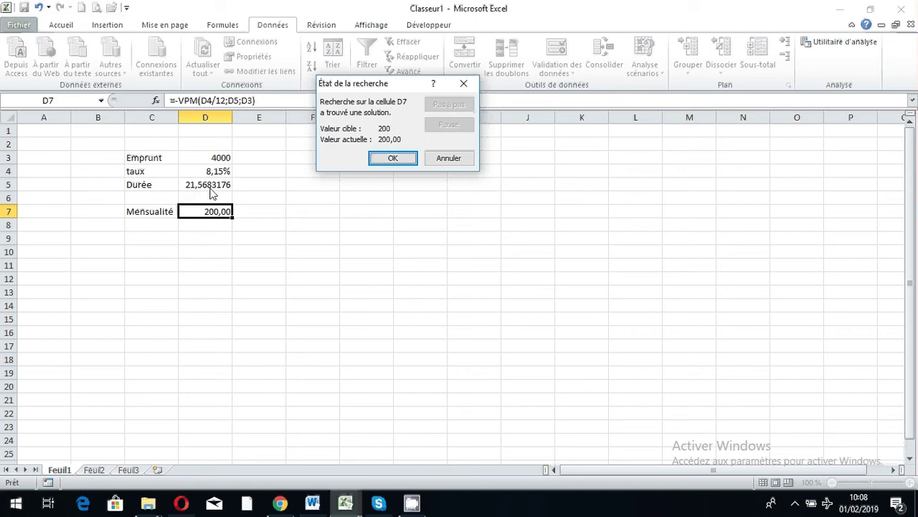
click(448, 157)
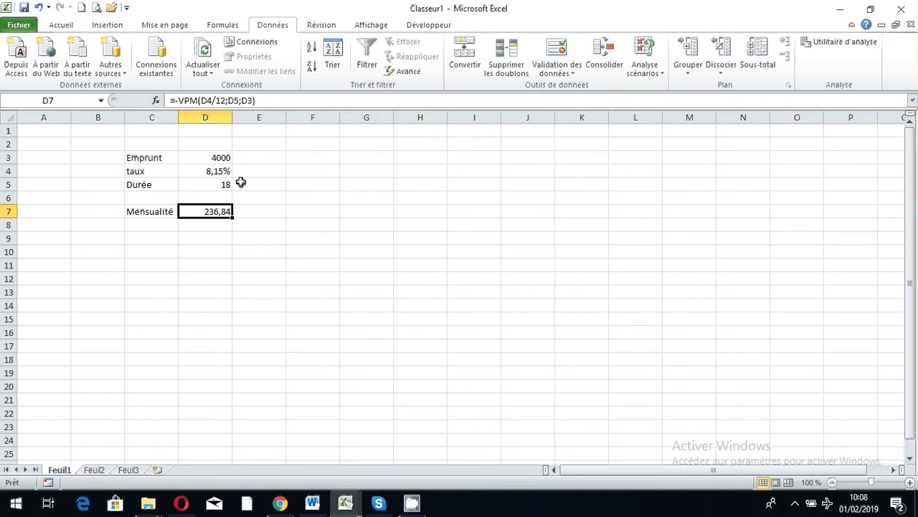
Step: Goal Seek D7 to a 200 payment by changing the loan amount in $D$3, accepting 3377,87782
click(641, 72)
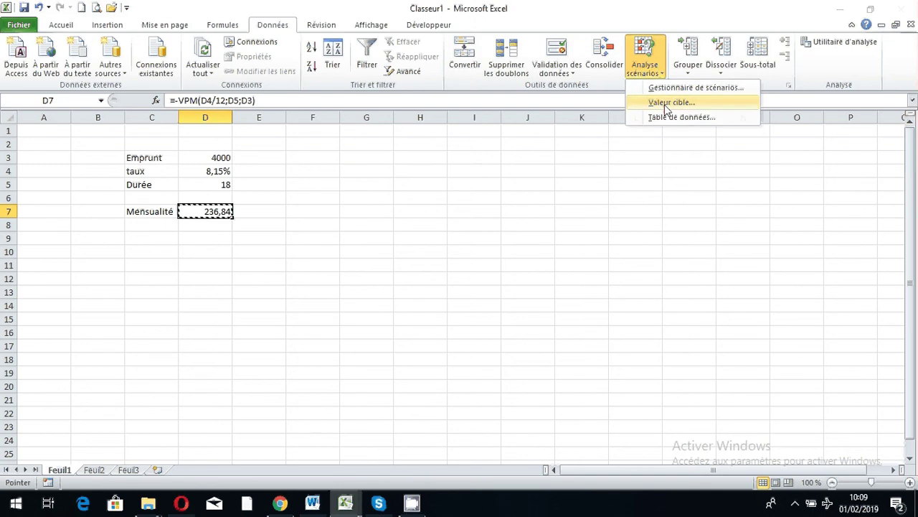
click(668, 104)
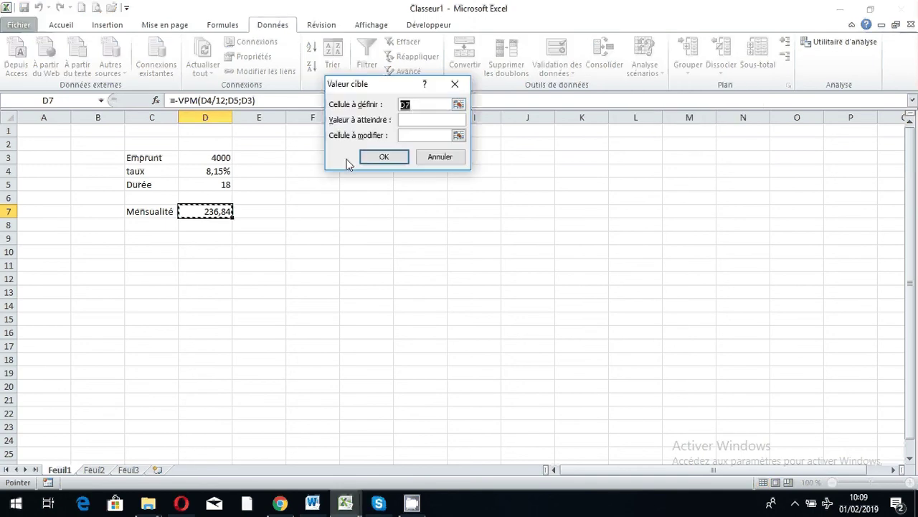
click(418, 120)
text(250)
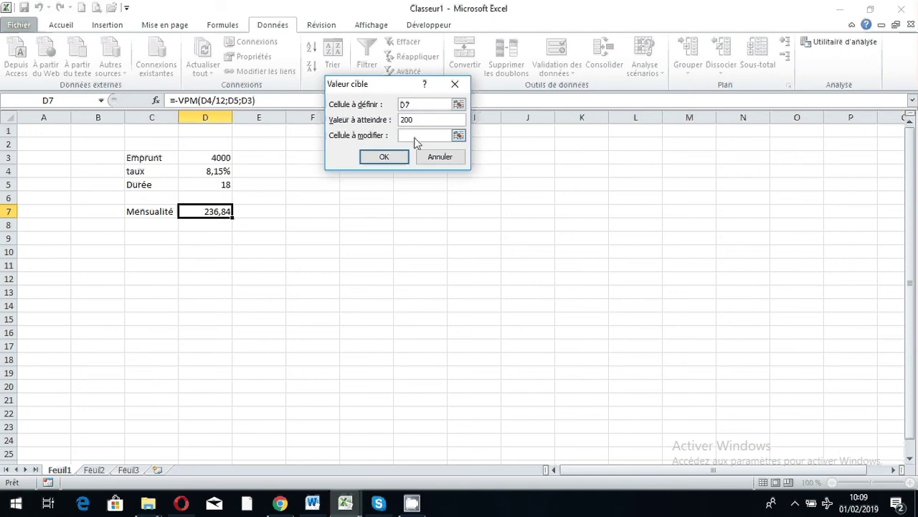
click(415, 135)
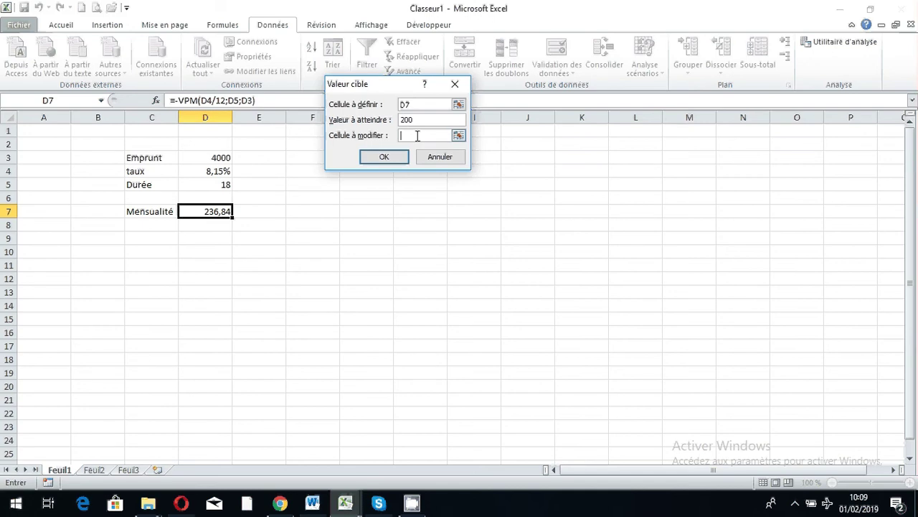
click(222, 159)
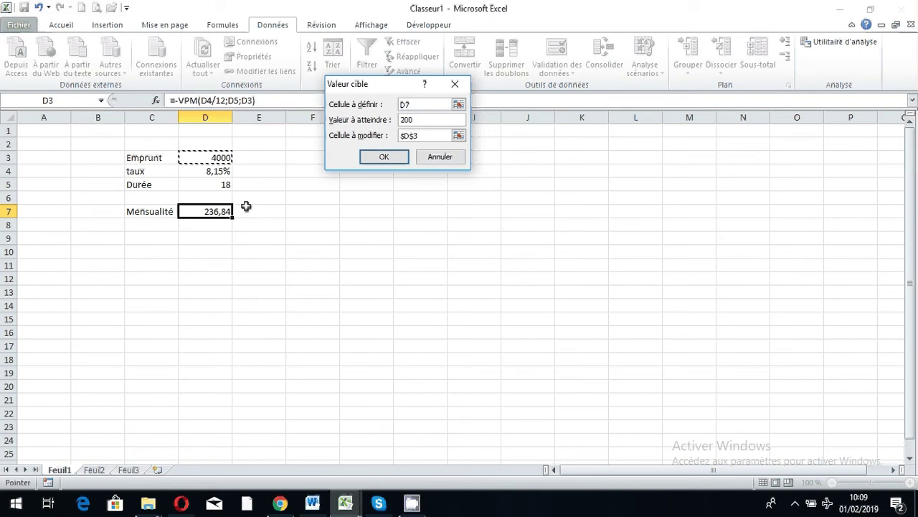
click(364, 159)
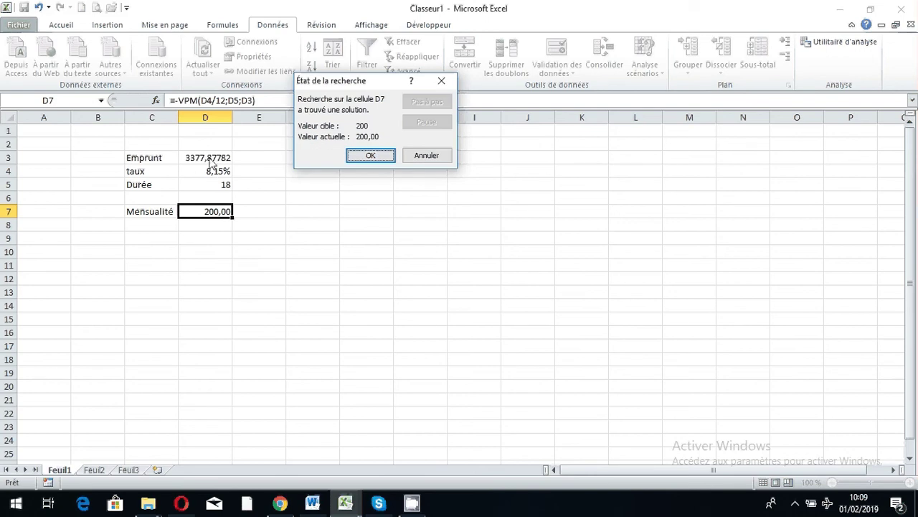
click(370, 156)
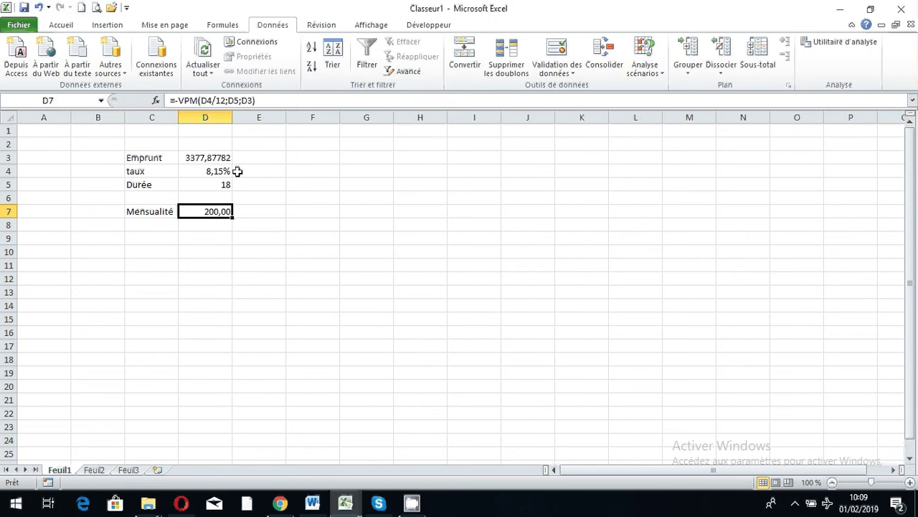
click(645, 72)
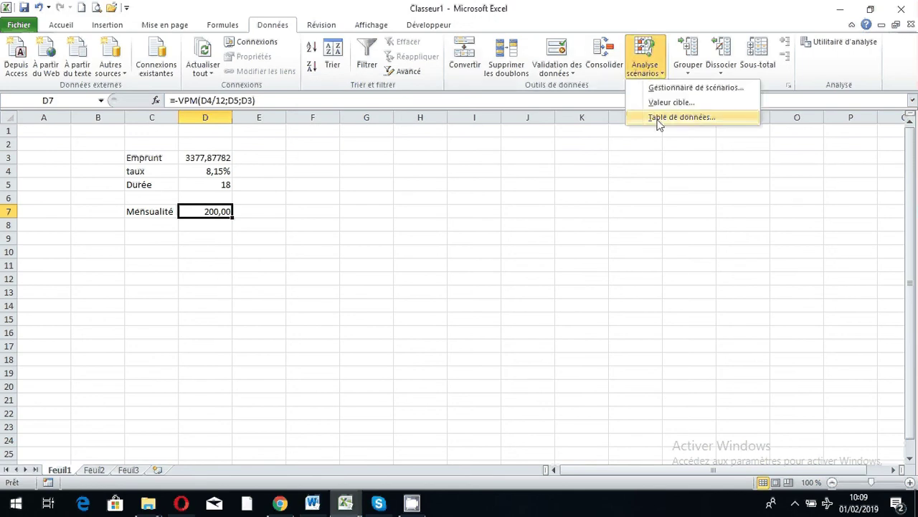
click(104, 466)
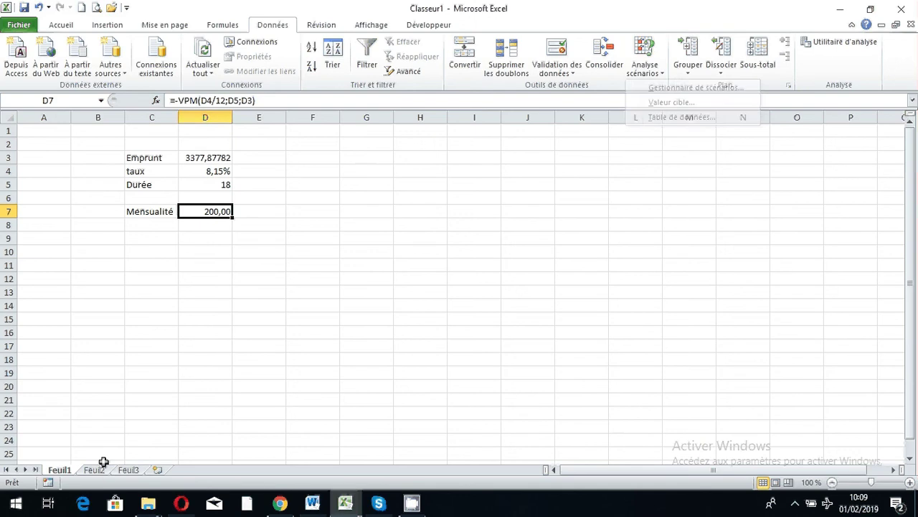
click(144, 171)
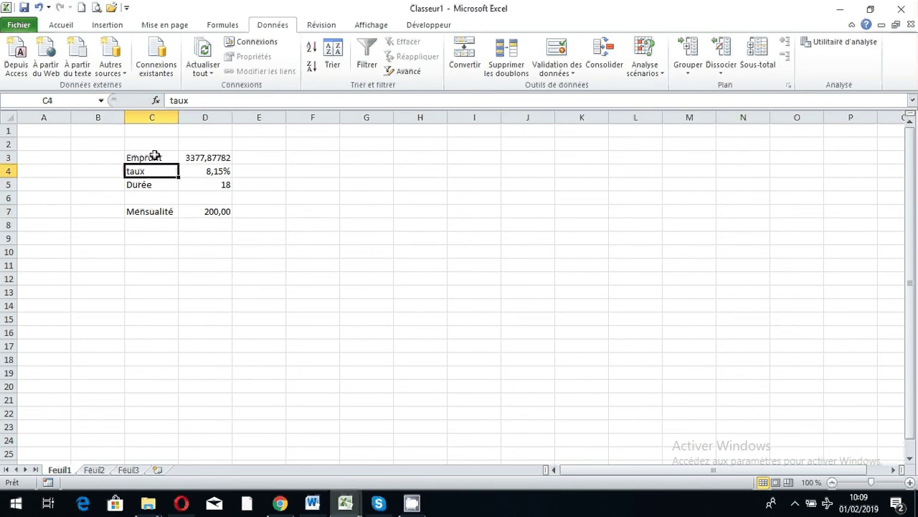
Step: Copy the loan block C3:D7 to C3 on Feuil2 and reset Emprunt to 4000
drag(153, 155, 215, 215)
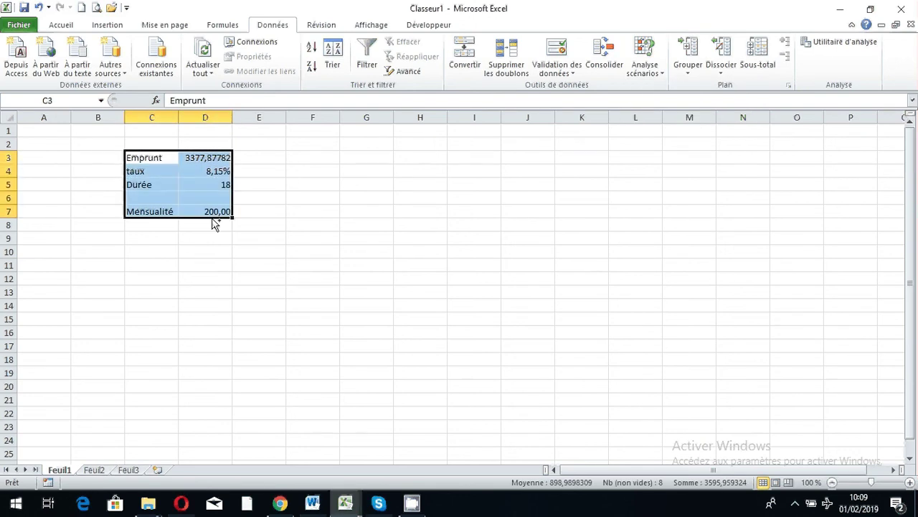
key(ctrl+c)
click(94, 468)
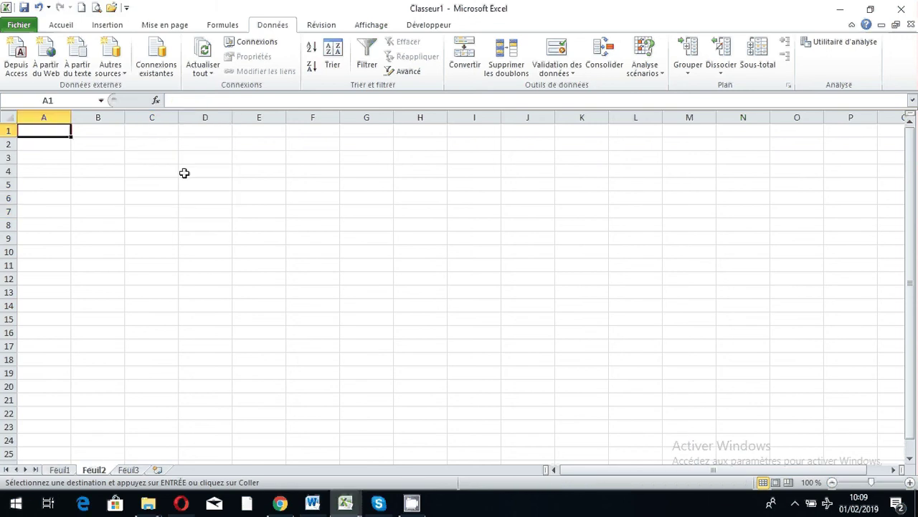
click(150, 159)
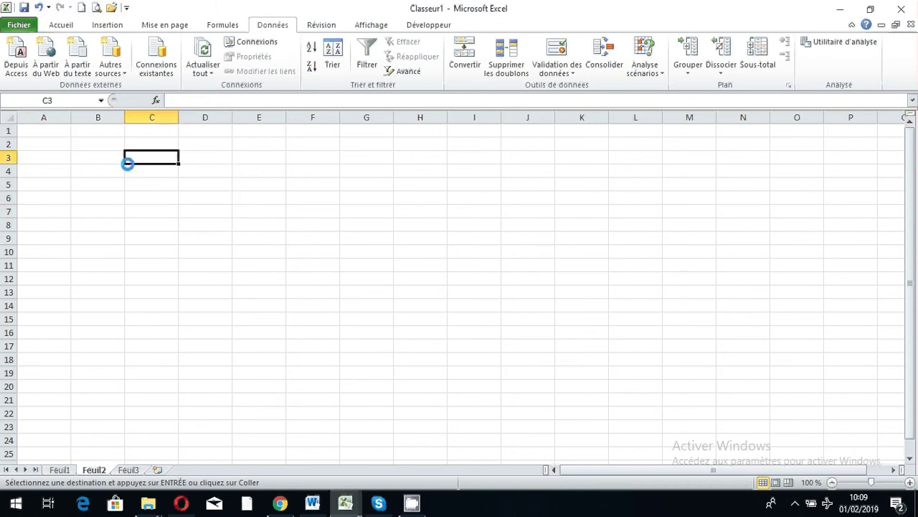
click(209, 214)
click(205, 159)
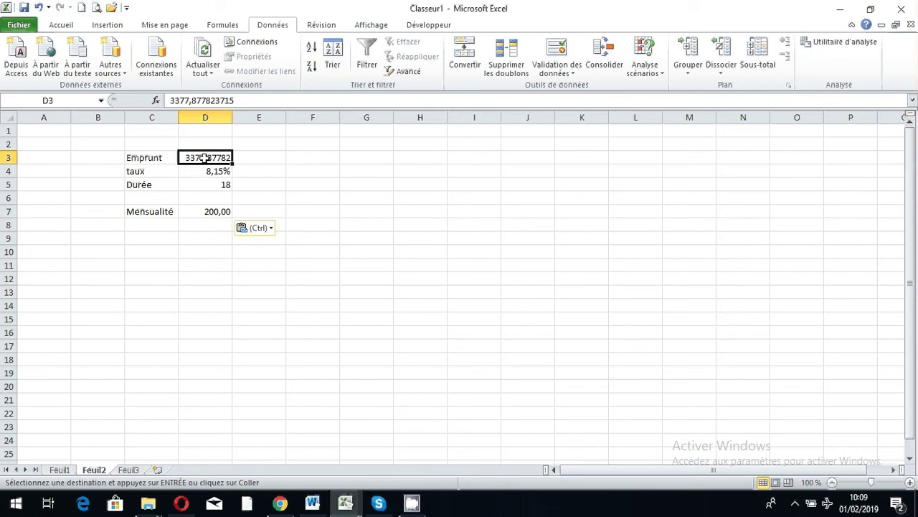
text(4000)
key(Return)
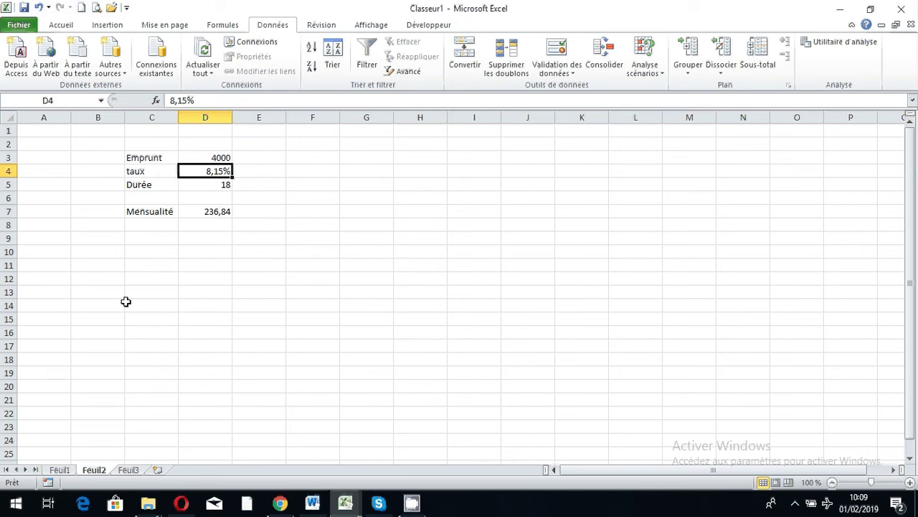
Step: Put =D7 in B10 to reference the 236,84 monthly payment
click(116, 249)
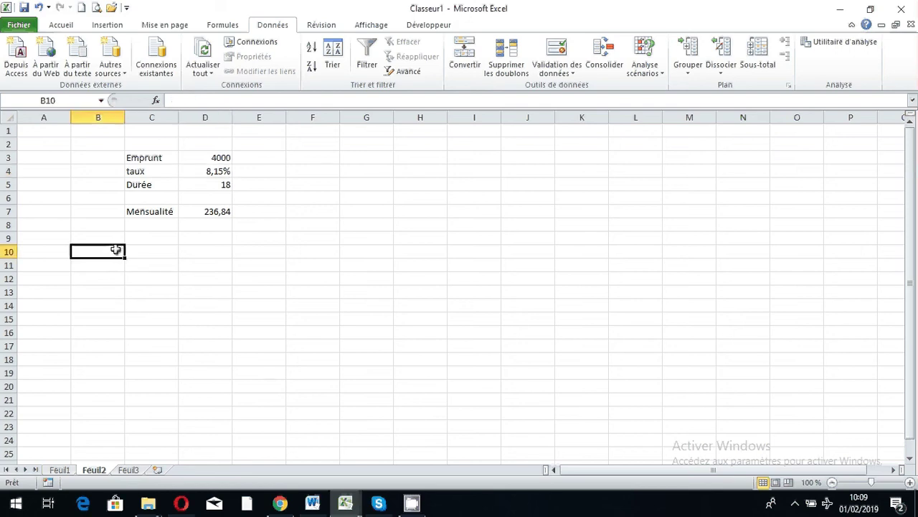
text(=)
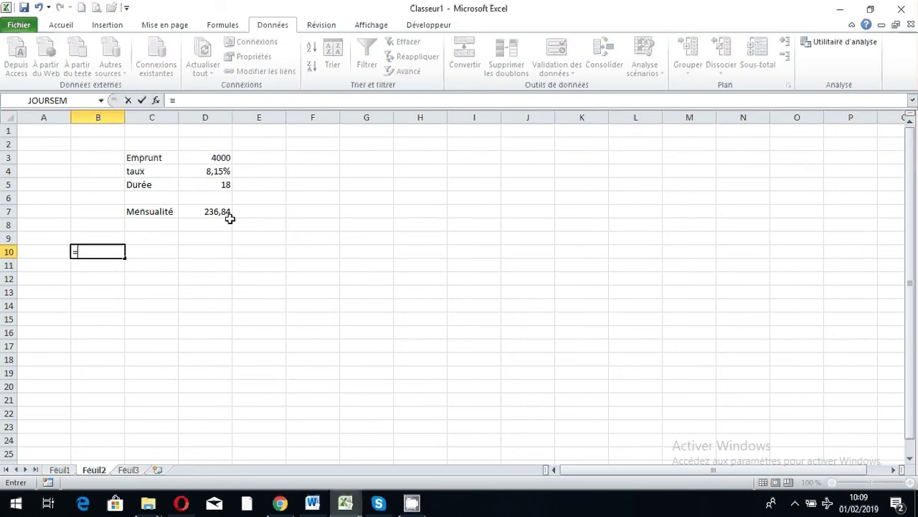
click(215, 211)
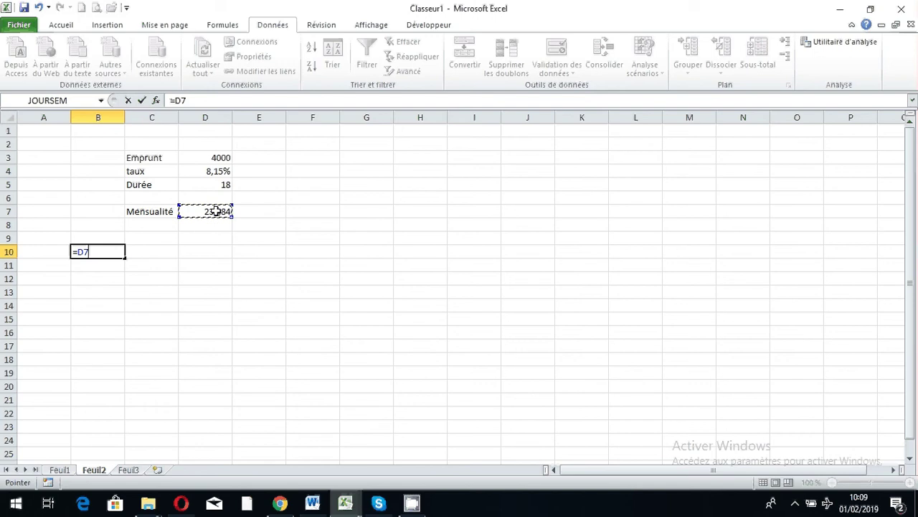
key(Return)
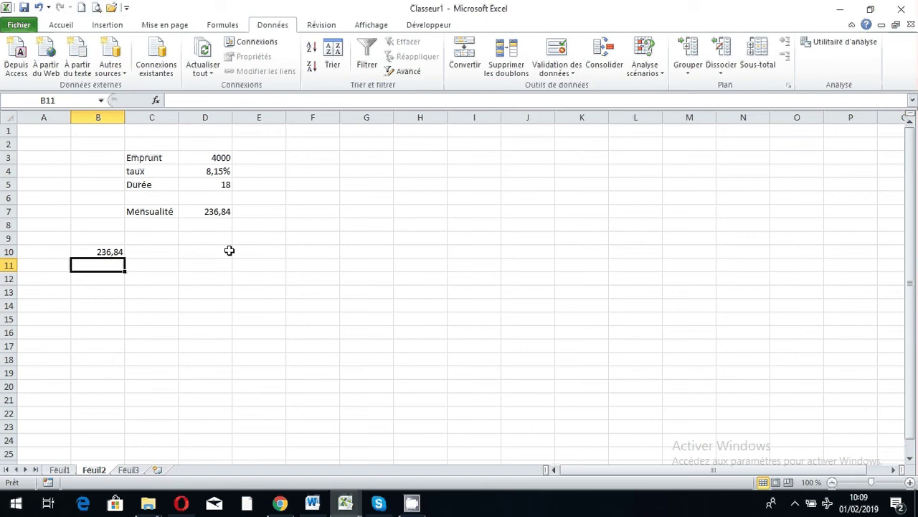
Step: List the rates 8%, 8,15%, 8,30%, 8,50% and 9% in B11:B15
text(8)
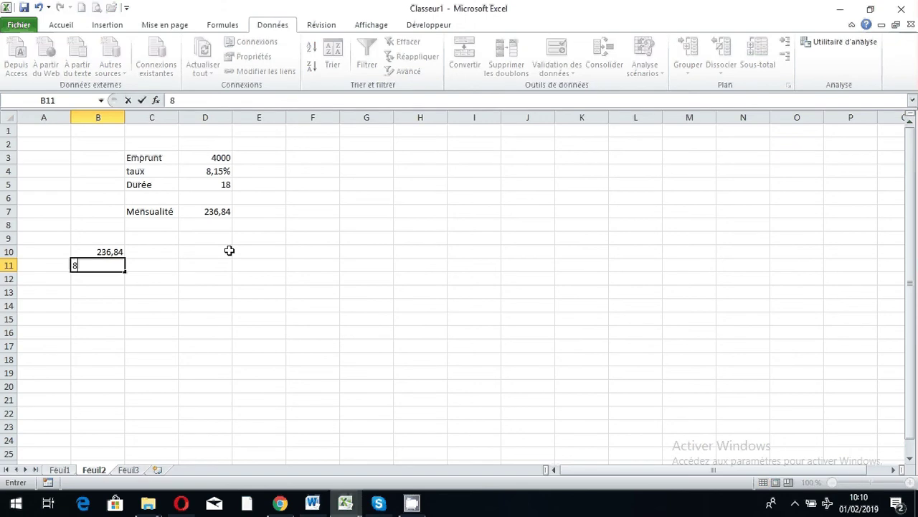
text(%)
key(Return)
text(8)
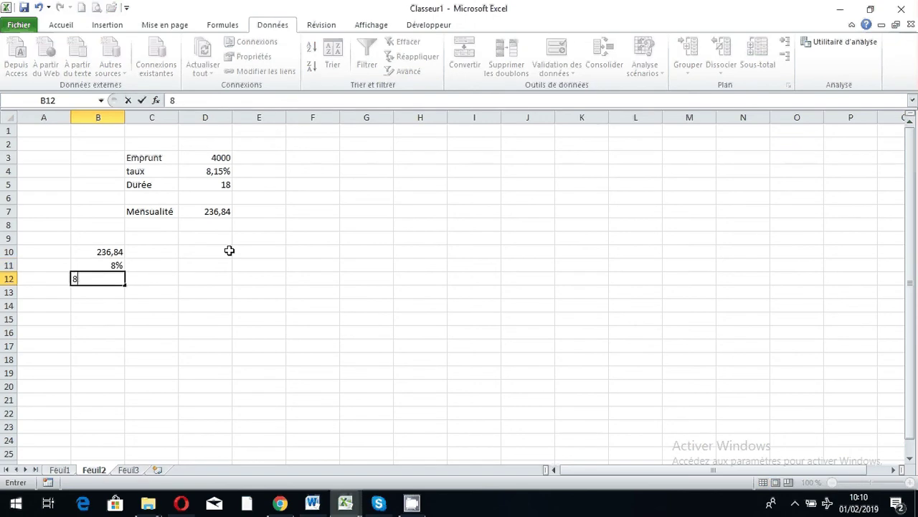
text(,15%)
key(Return)
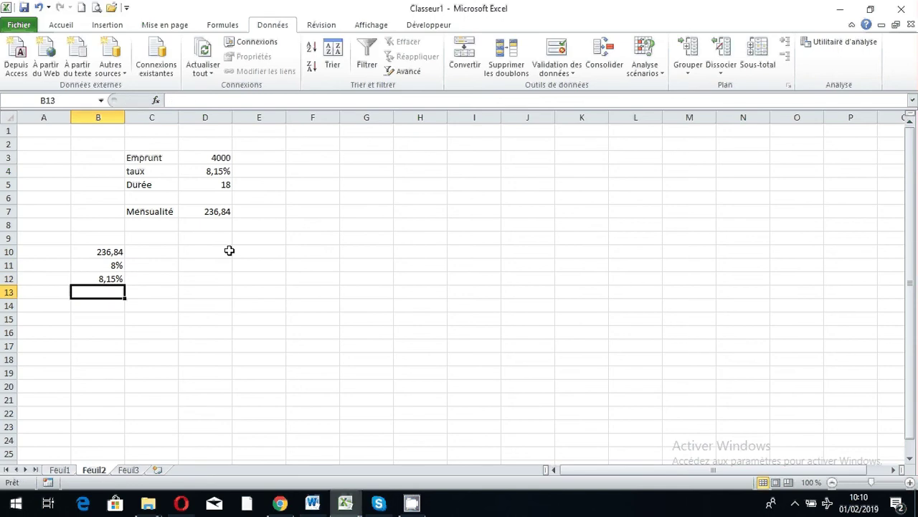
text(8,%)
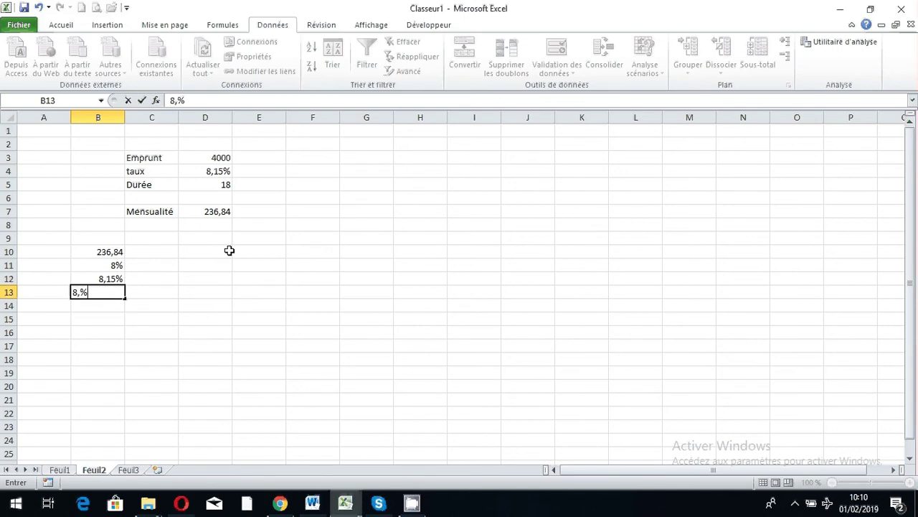
key(BackSpace)
text(3)
key(Return)
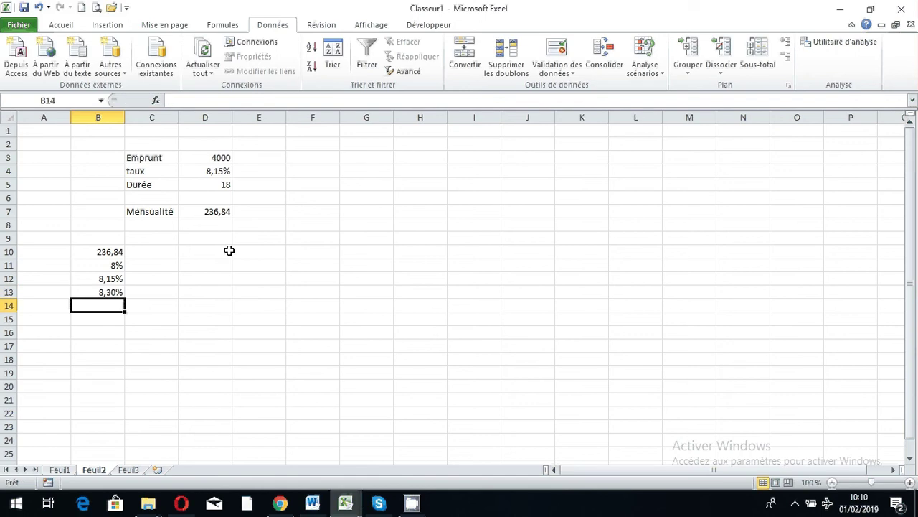
text(8,50)
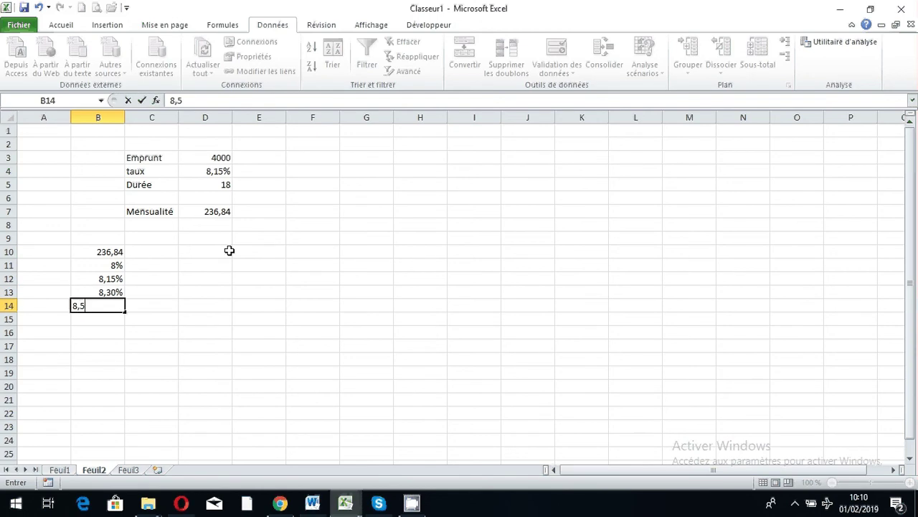
text(%)
key(Return)
text(9)
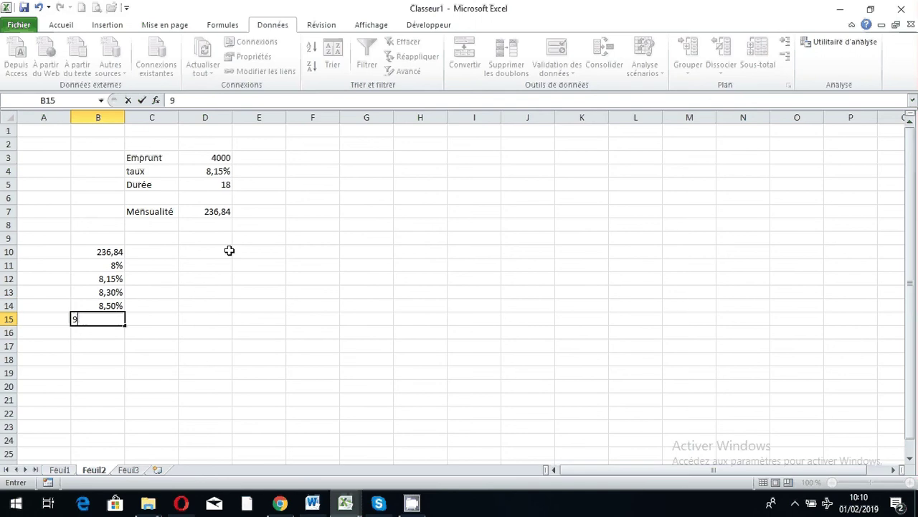
text(%)
key(Return)
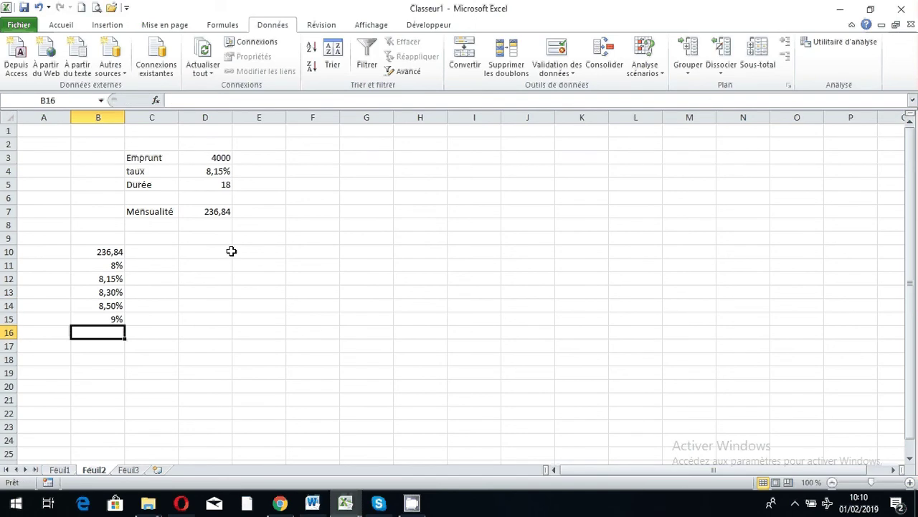
Step: Enter the durations 12, 18, 24, 30, 36 and 42 across C10:H10
click(169, 249)
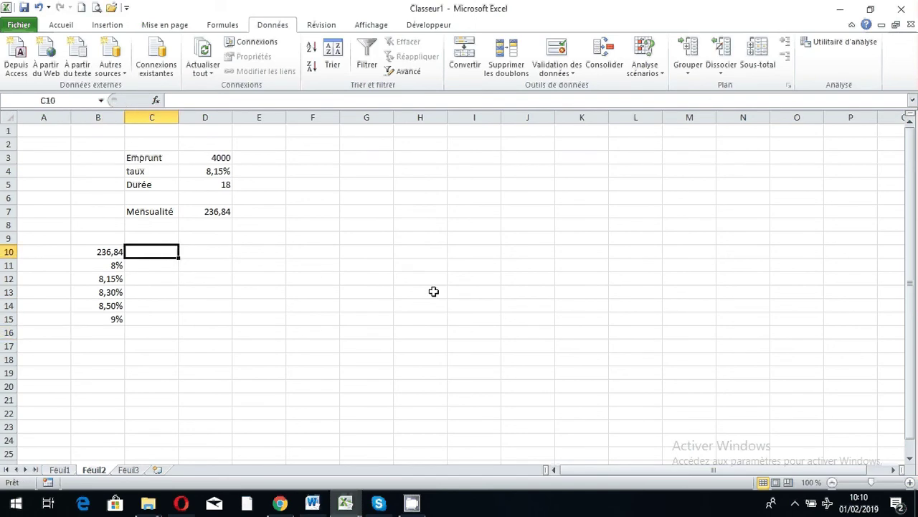
text(12)
key(Tab)
text(18)
key(Tab)
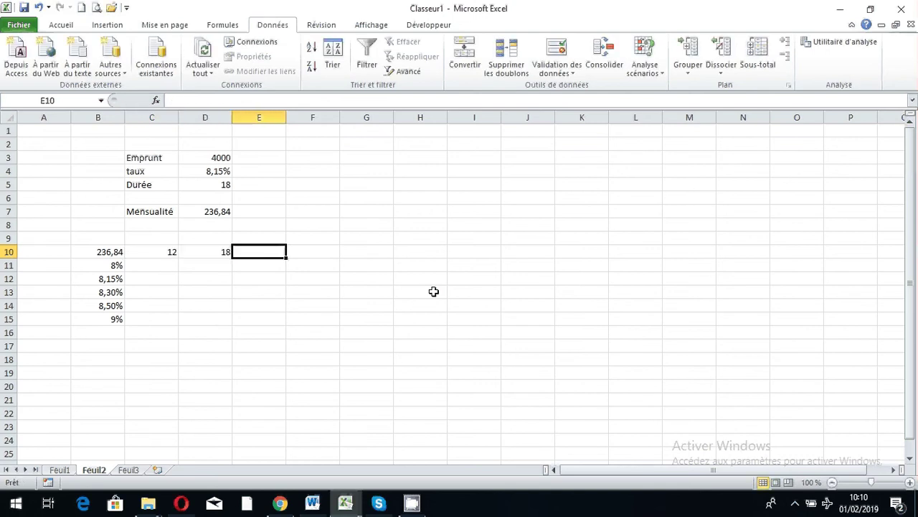
text(24)
key(Tab)
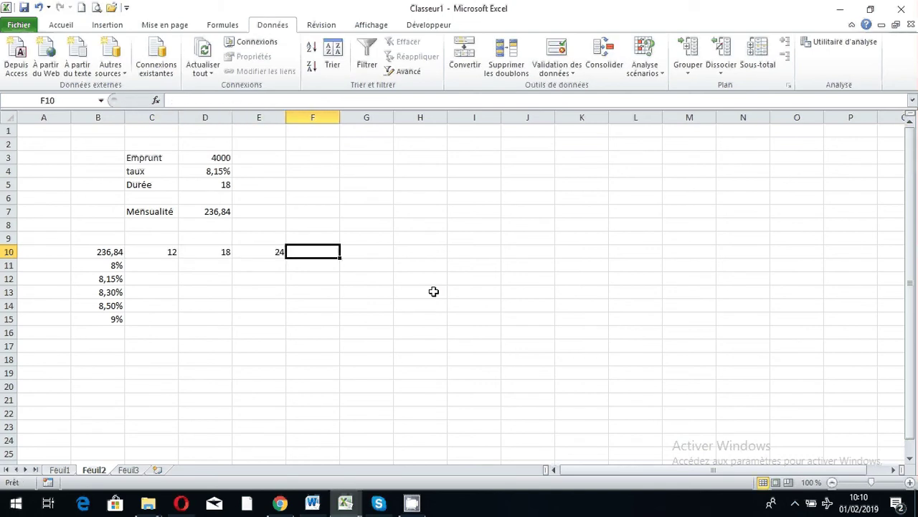
text(30)
key(Tab)
text(36)
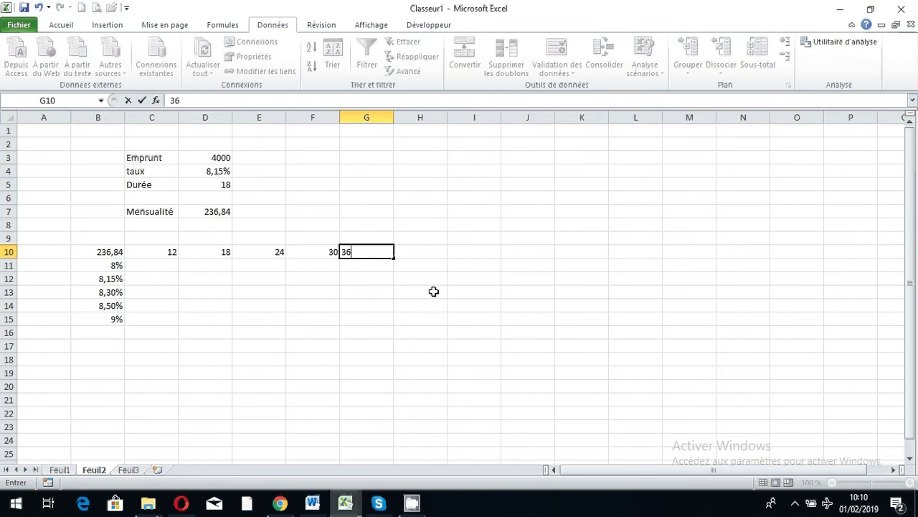
key(Tab)
text(4)
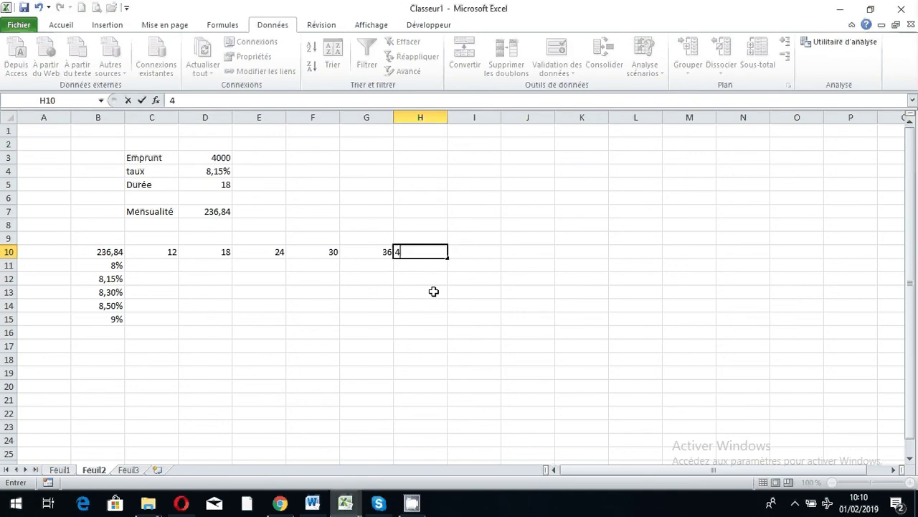
text(2)
click(437, 331)
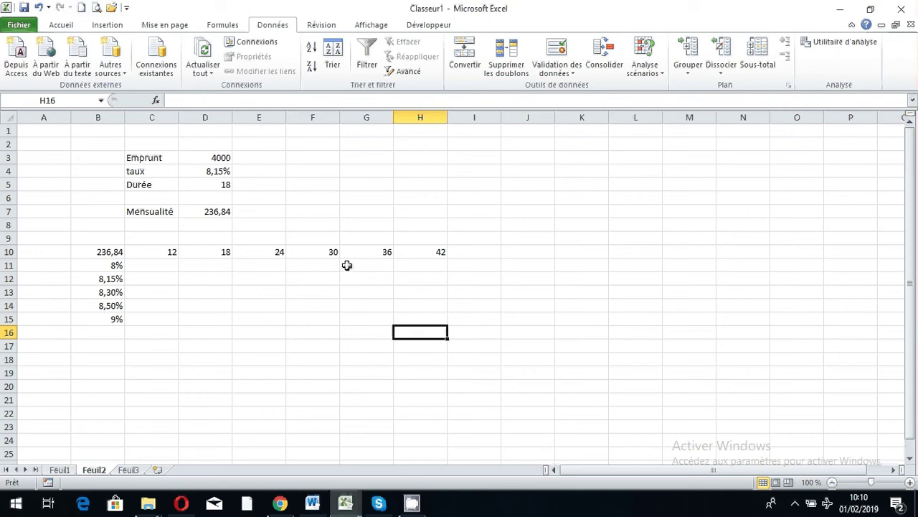
Step: Build a data table on B10:H15 with row input $D$5 and column input $D$4
mouse_move(107, 251)
mouse_down()
mouse_move(332, 282)
mouse_move(427, 312)
mouse_up()
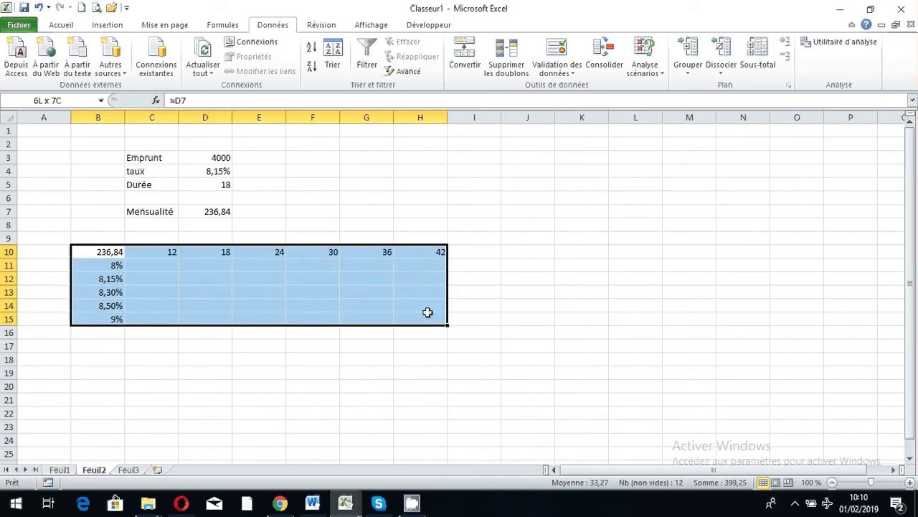
click(645, 70)
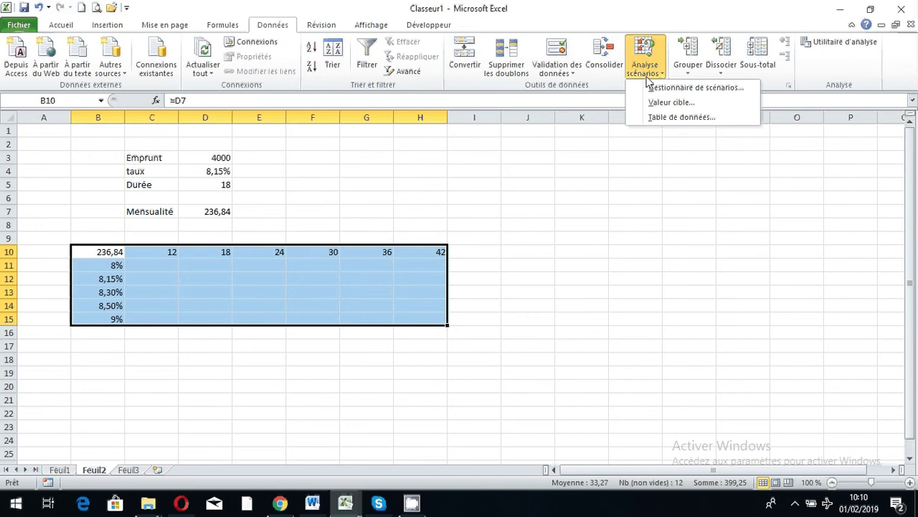
click(666, 118)
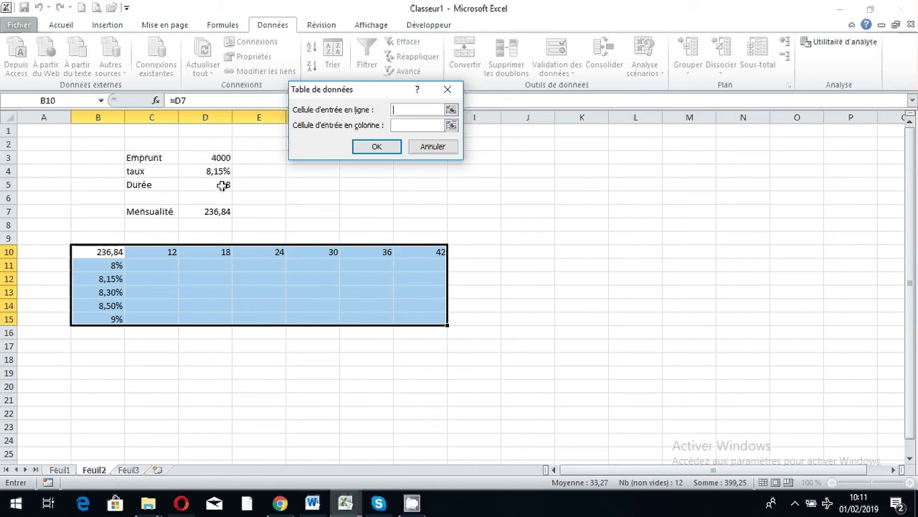
click(224, 185)
click(450, 125)
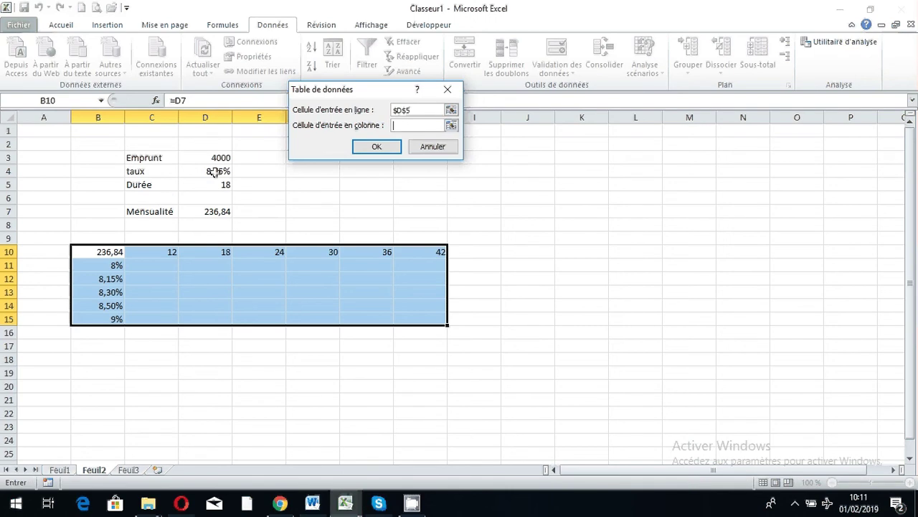
click(215, 172)
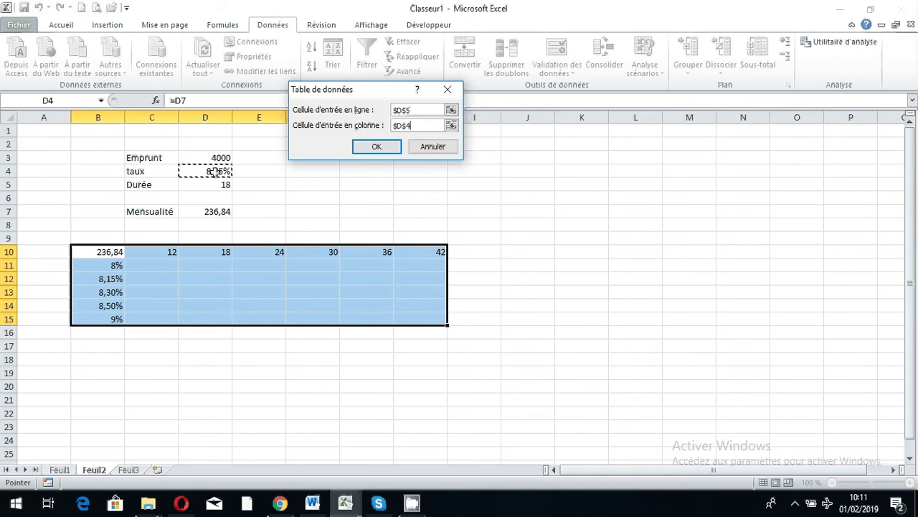
click(376, 147)
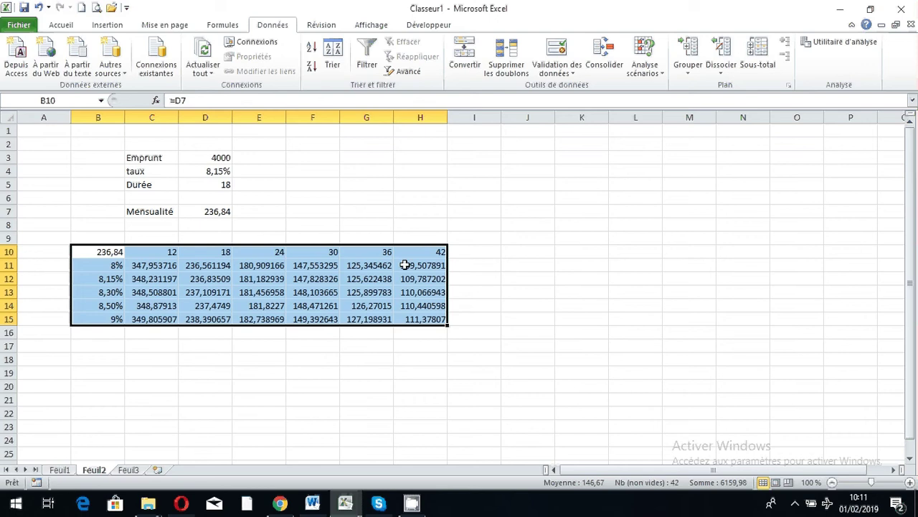
Step: Give cell D12, the 8,15% 18-month payment, a red fill
click(193, 281)
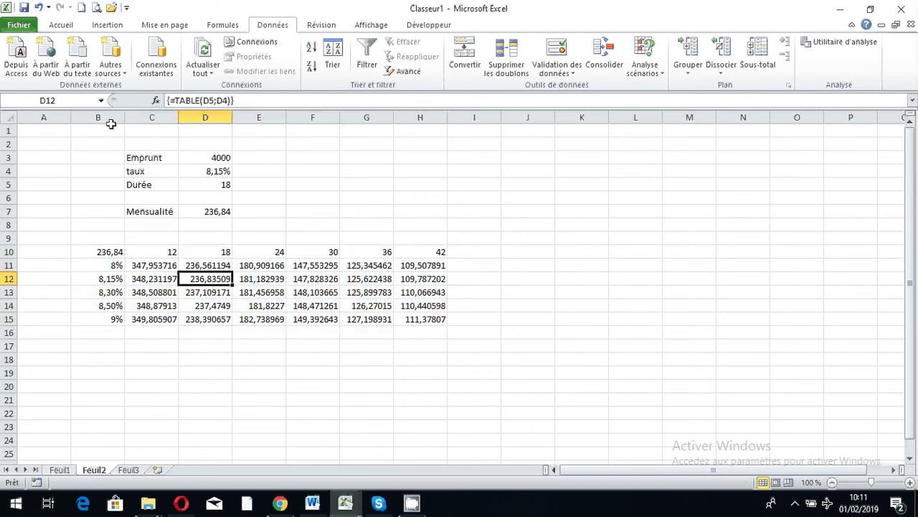
click(64, 26)
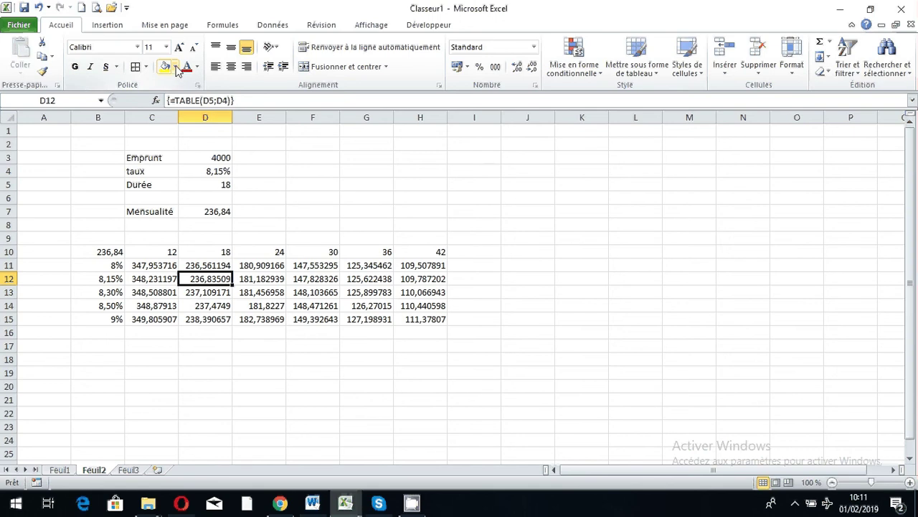
click(175, 66)
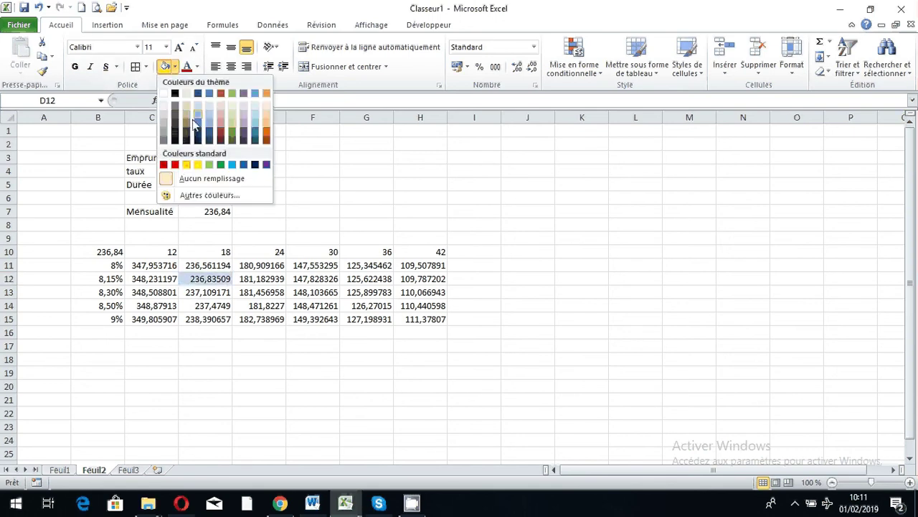
click(177, 166)
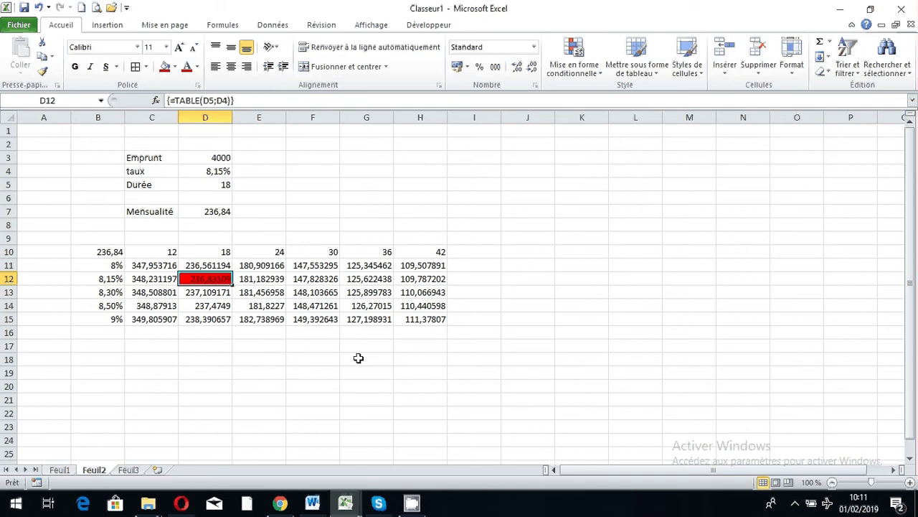
click(795, 503)
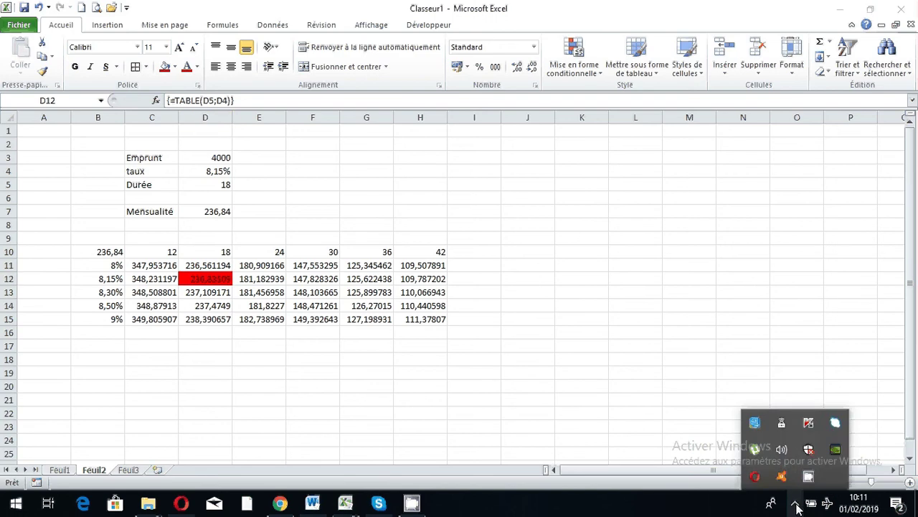